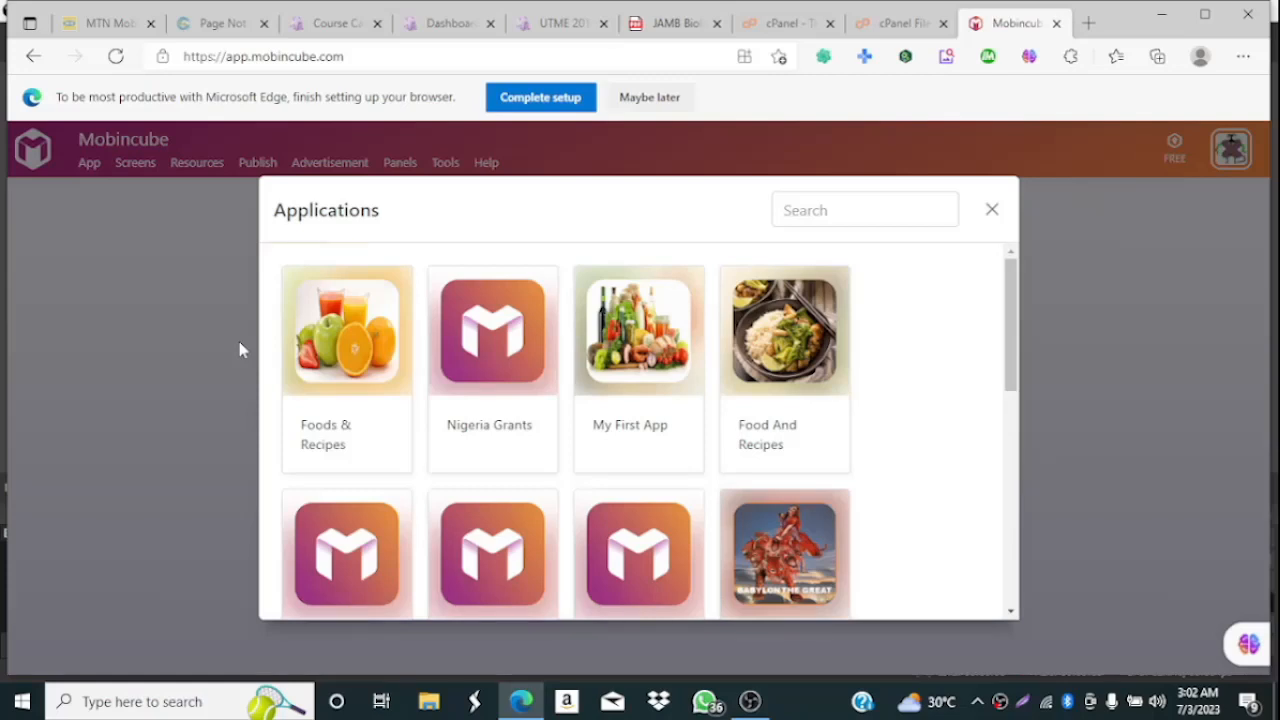
Open the Foods & Recipes application, compare the Android and iOS demo options, and request an Android demo.
left_click(344, 431)
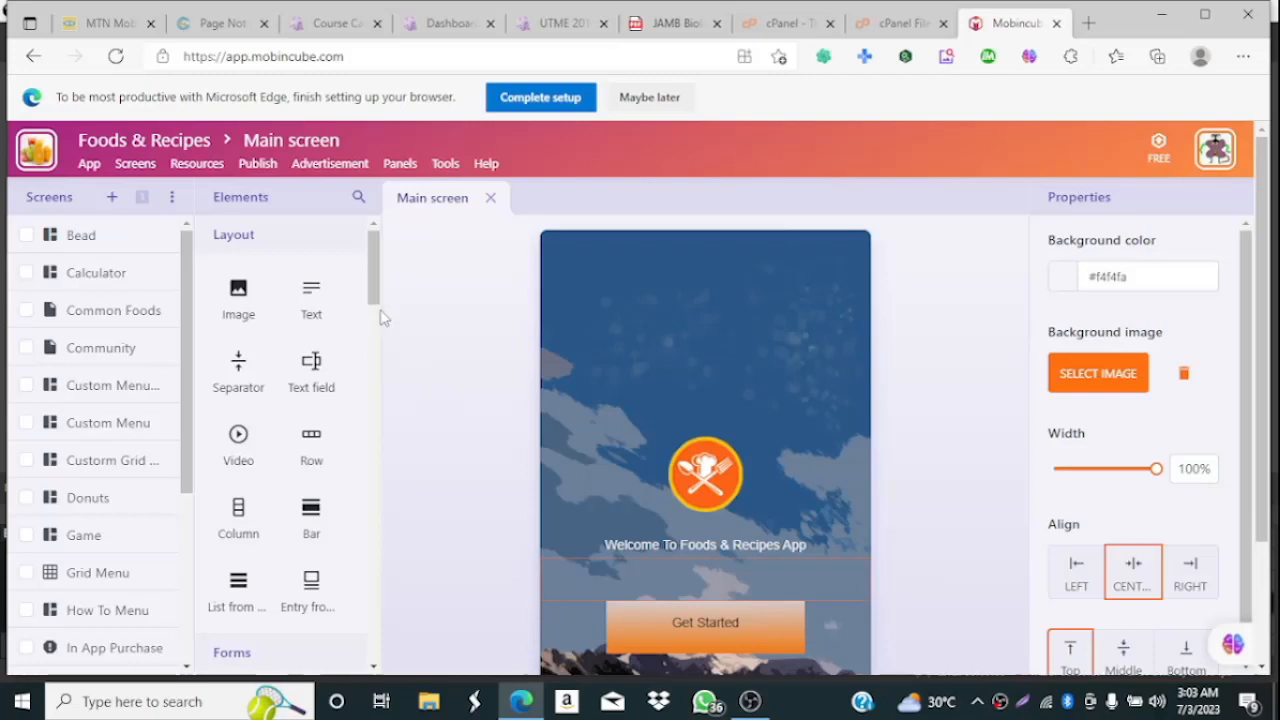
left_click(256, 167)
mouse_move(300, 198)
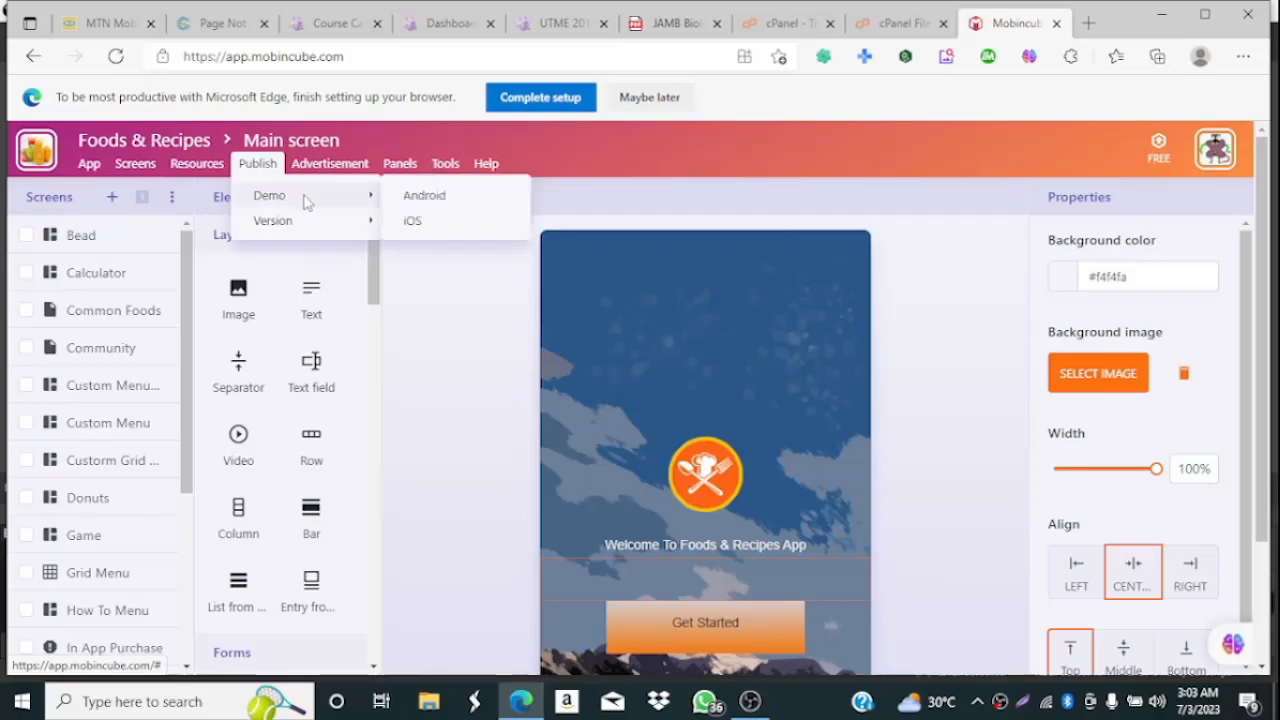
left_click(410, 199)
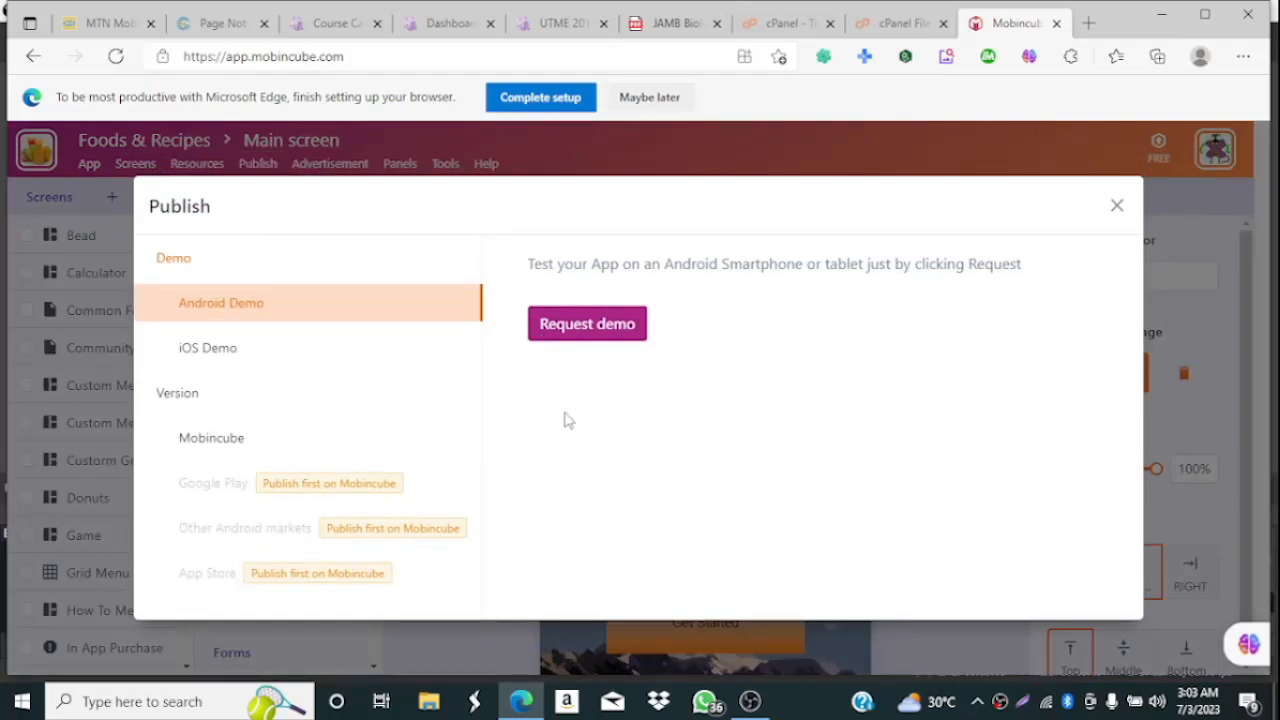
left_click(207, 354)
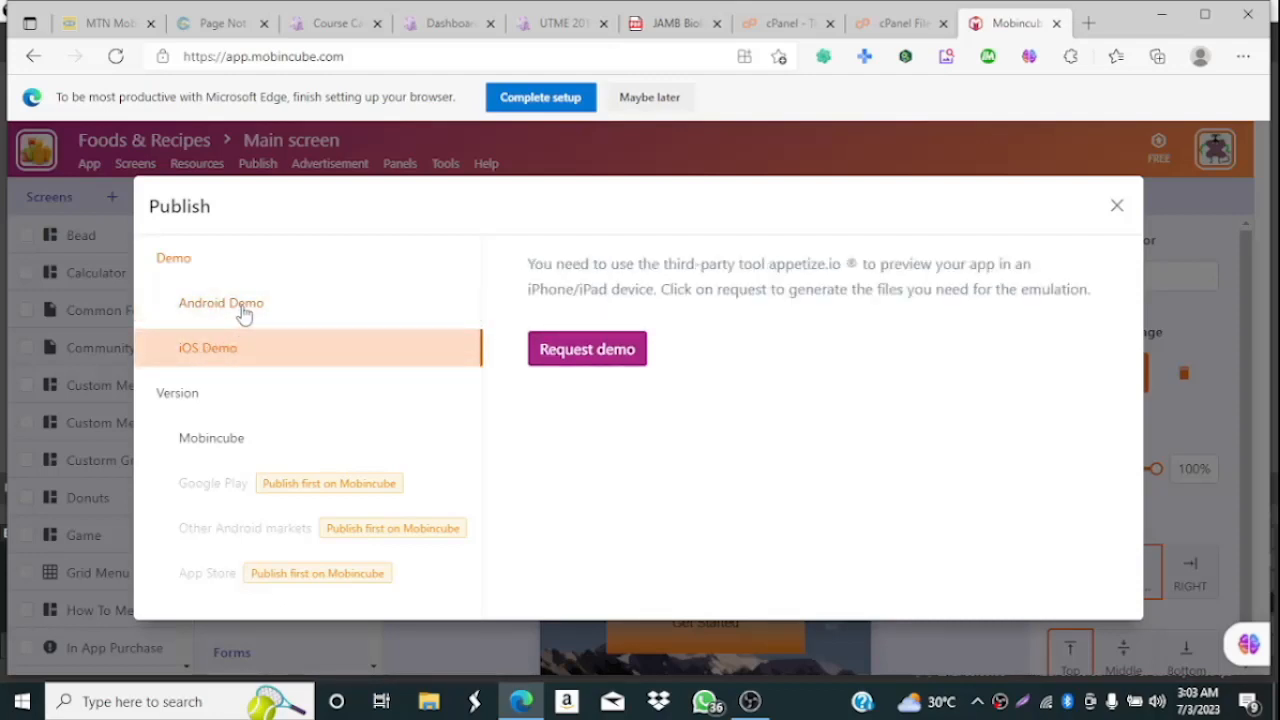
left_click(244, 313)
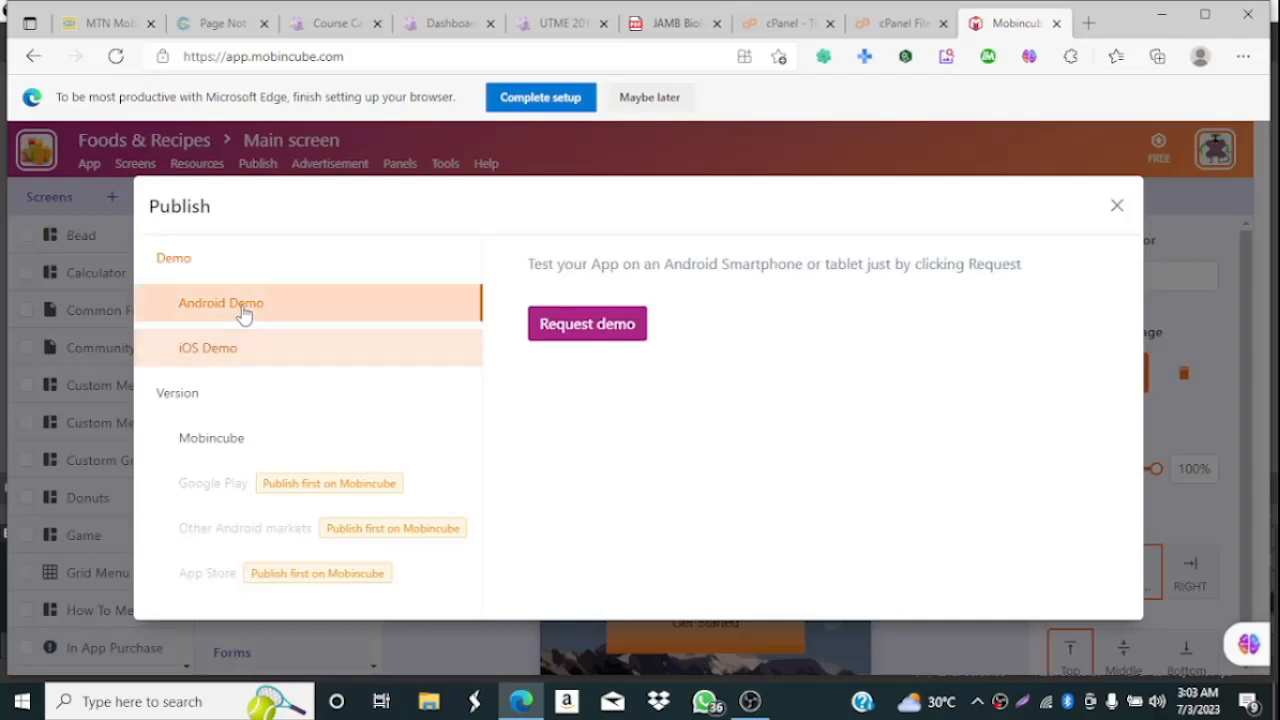
left_click(573, 326)
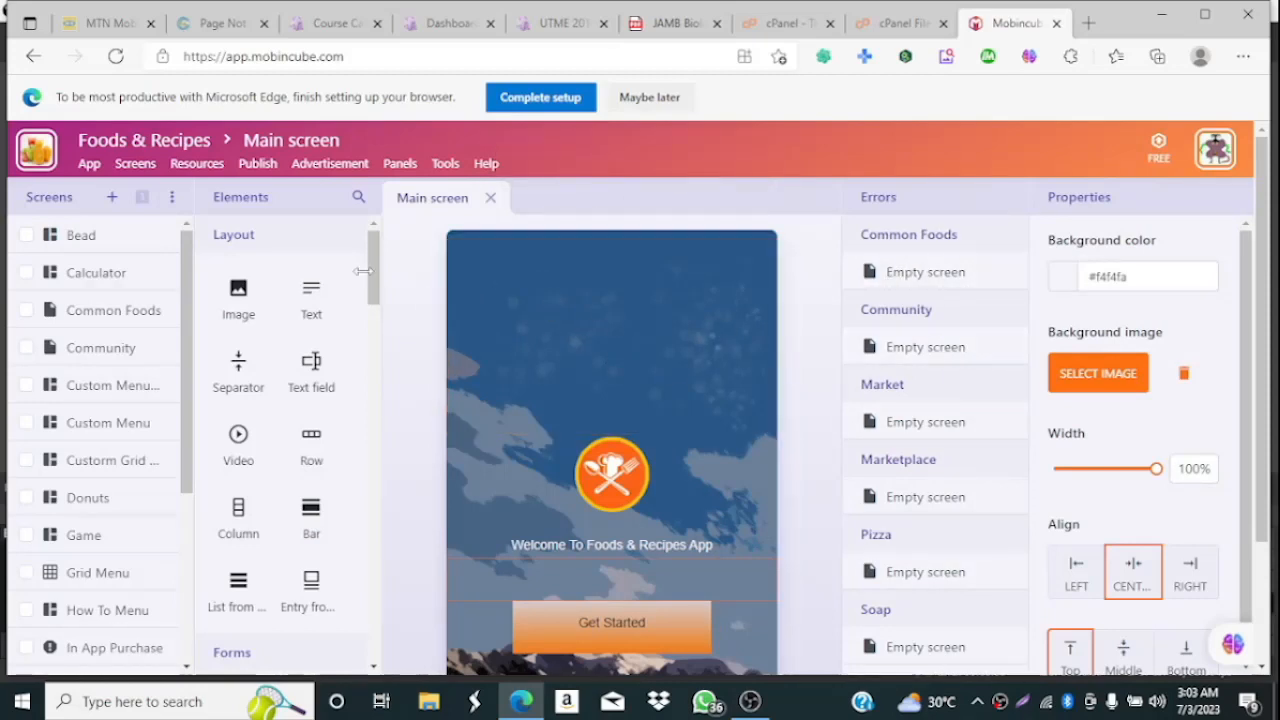
Request the Android demo of the Foods & Recipes app again.
left_click(258, 163)
mouse_move(270, 196)
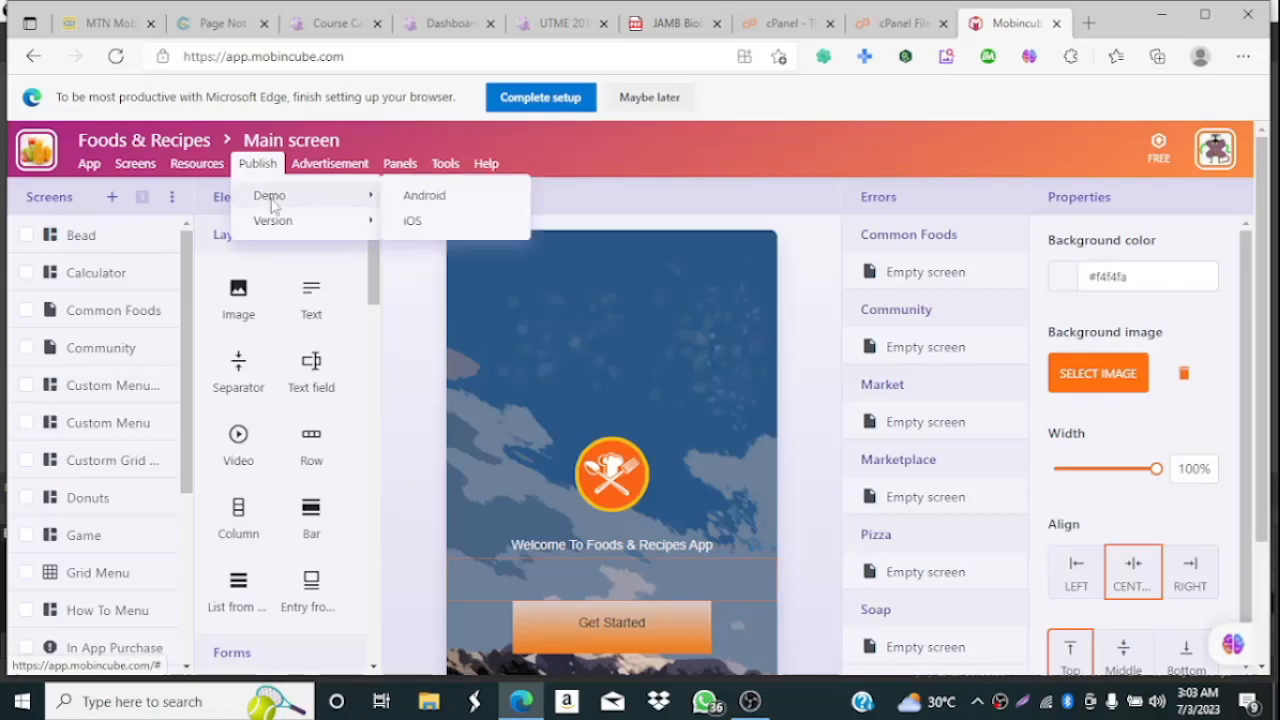
left_click(432, 197)
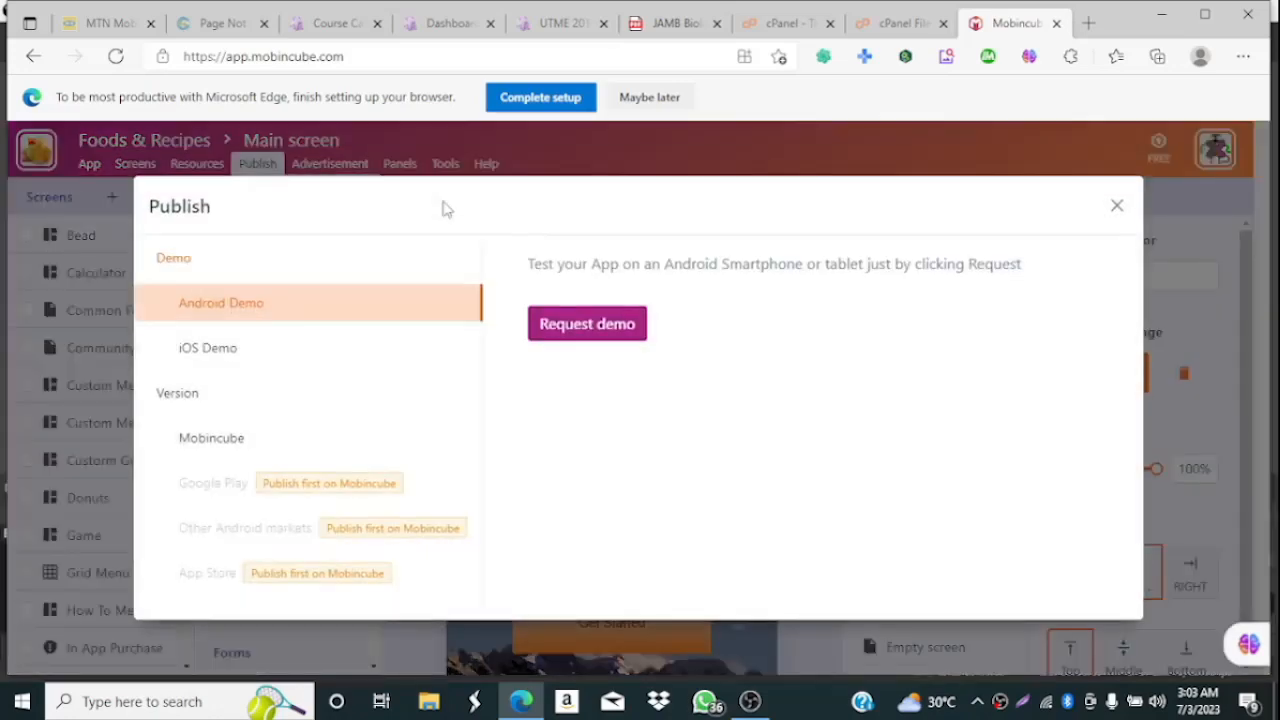
left_click(608, 330)
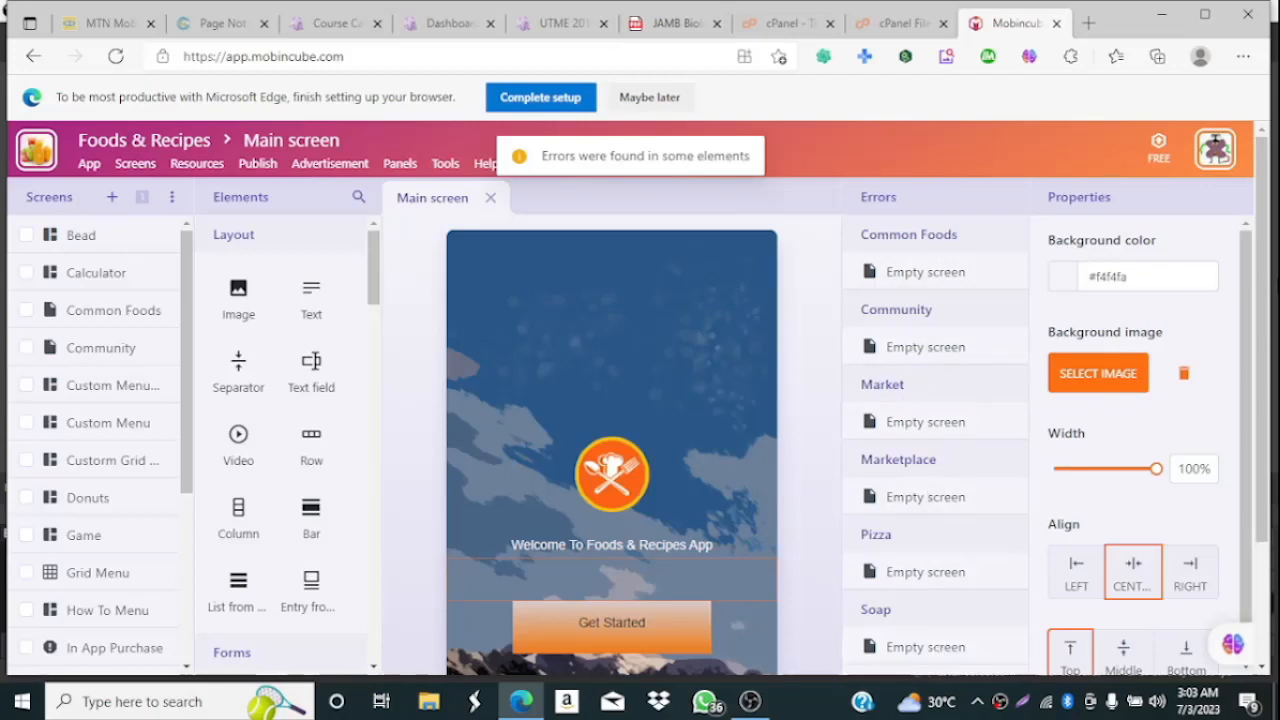
left_click_drag(1248, 287, 1248, 306)
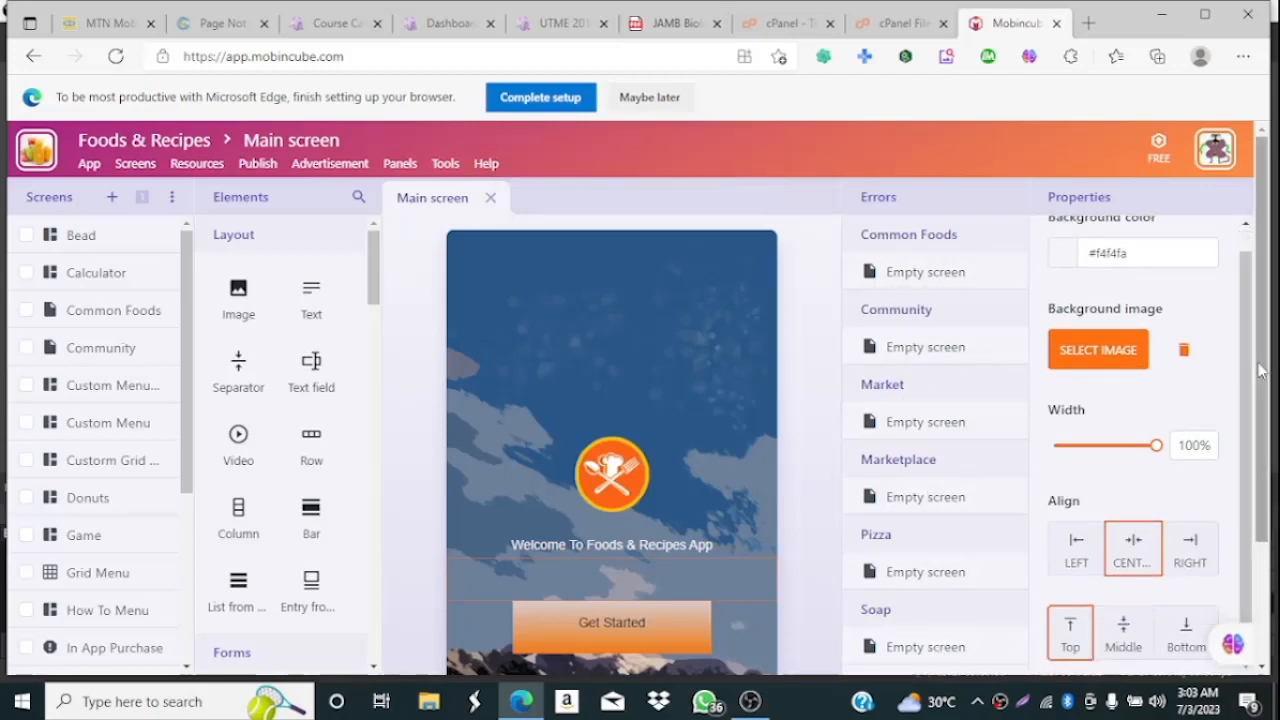
left_click(622, 455)
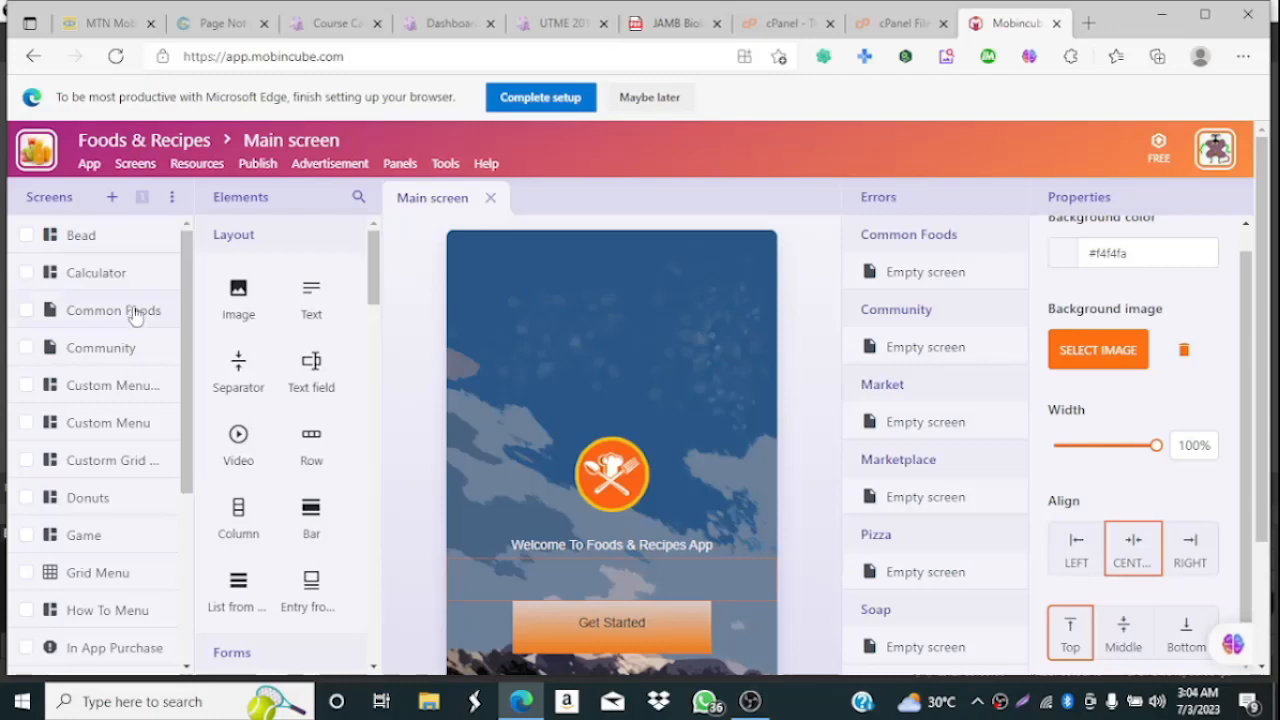
Add a centre-aligned text element reading "Common Foods" to the empty Common Foods screen.
left_click(101, 311)
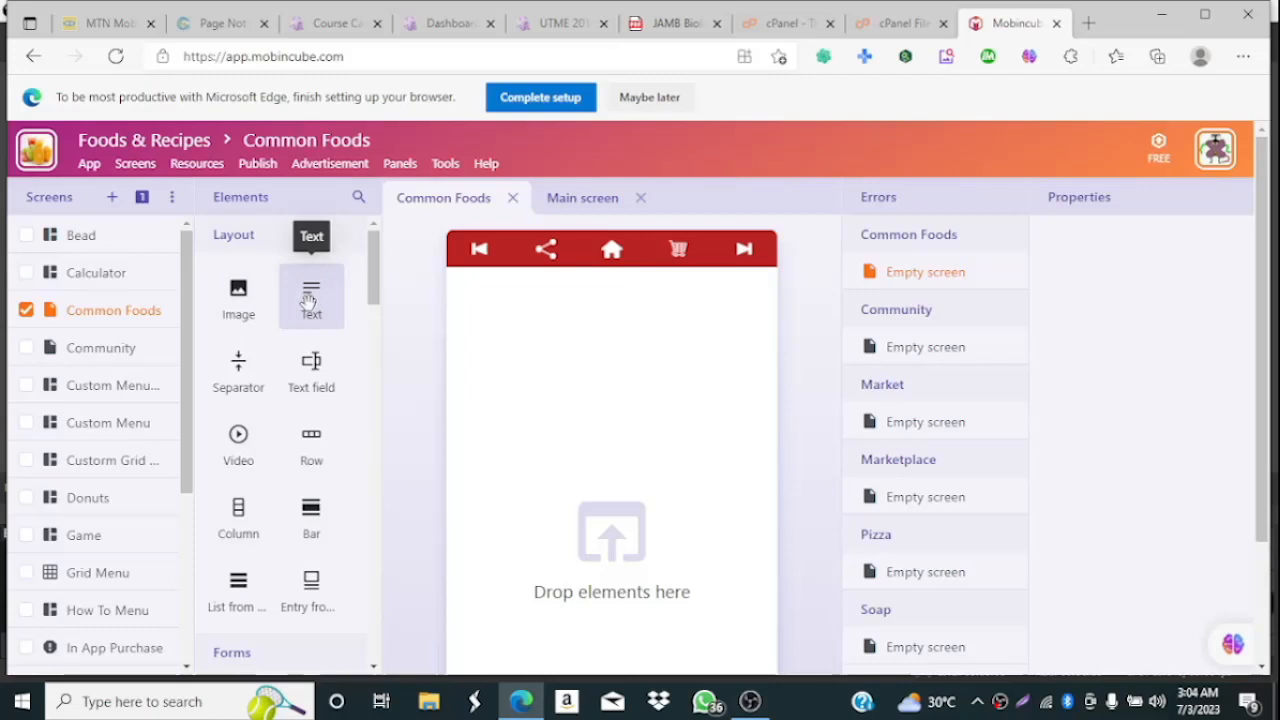
left_click_drag(309, 300, 588, 462)
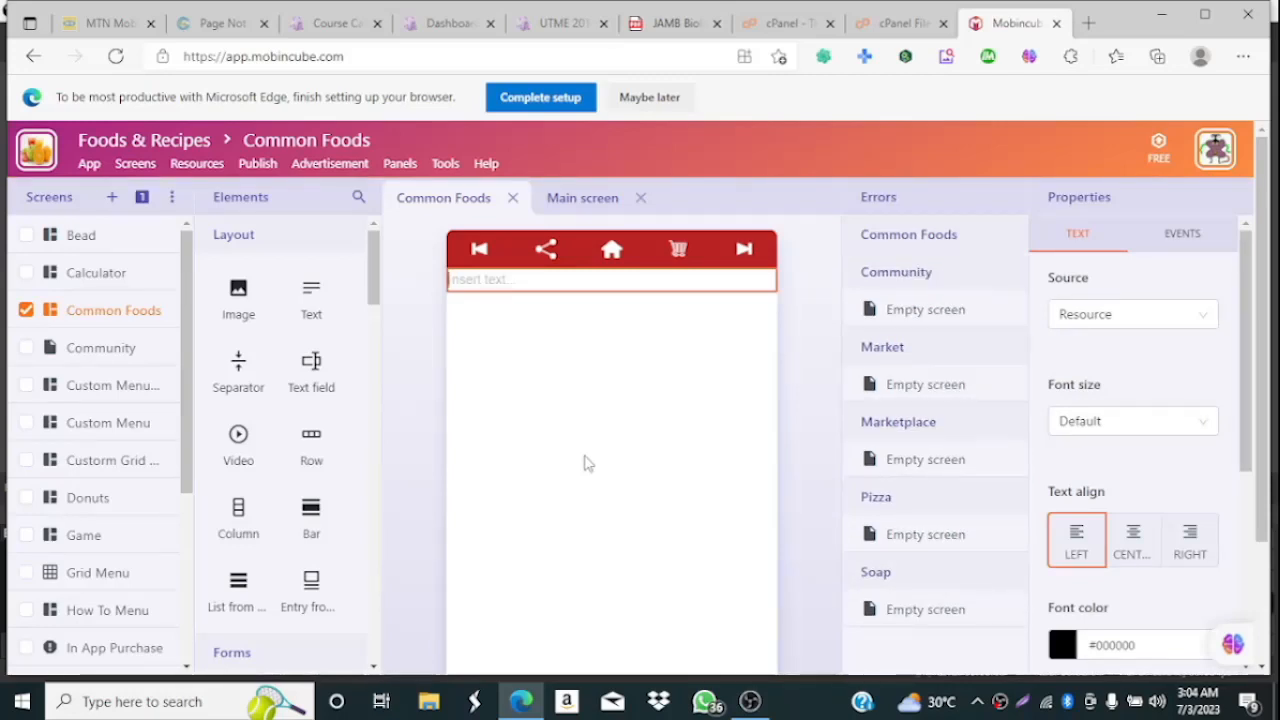
left_click(1130, 540)
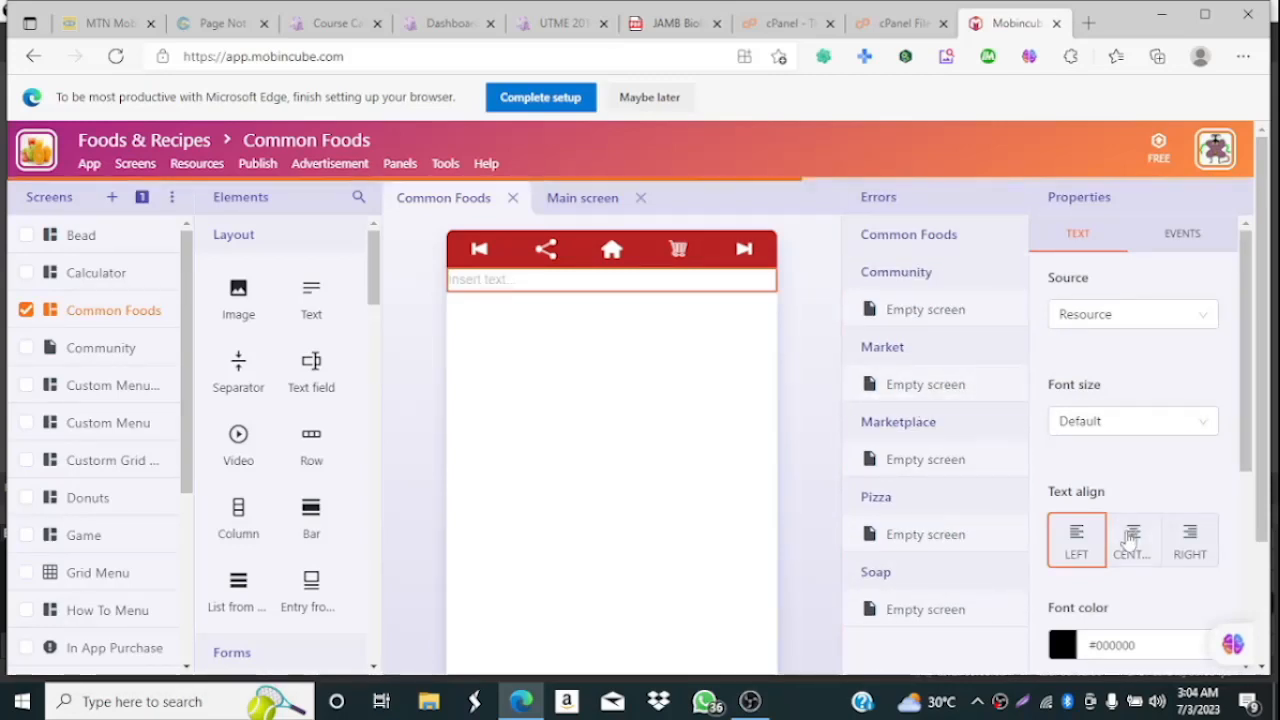
left_click(657, 460)
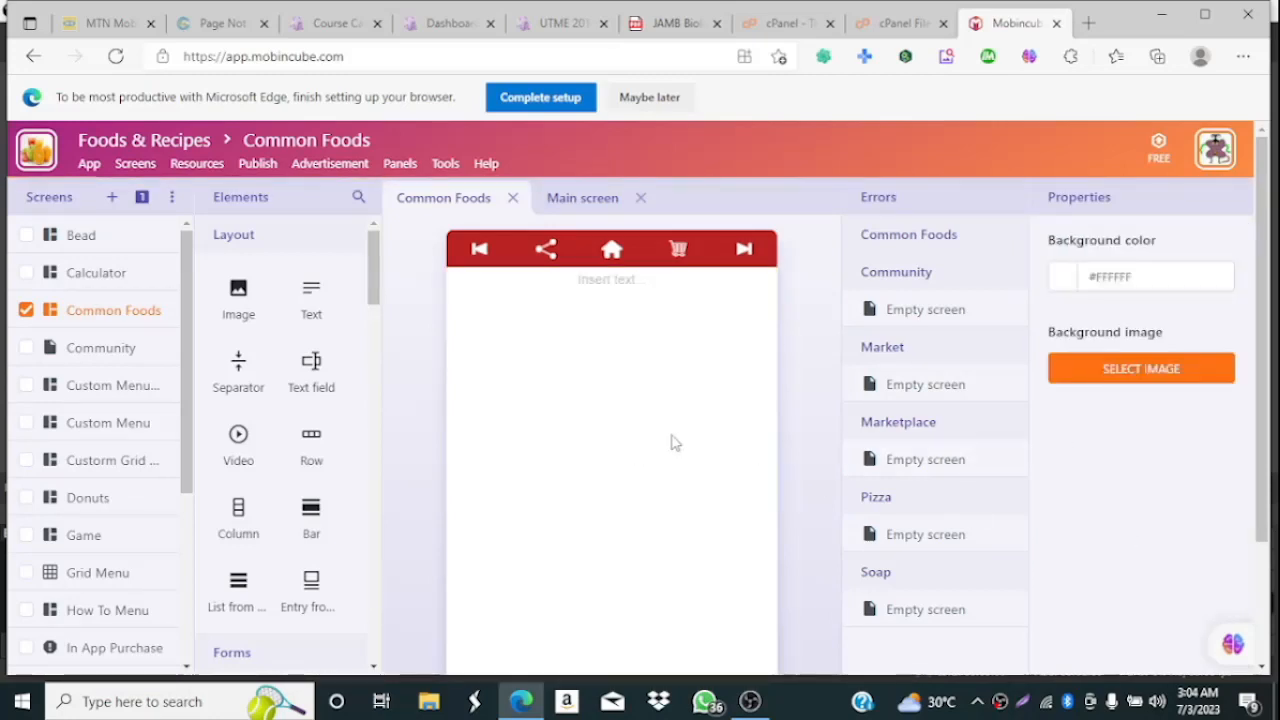
left_click(620, 281)
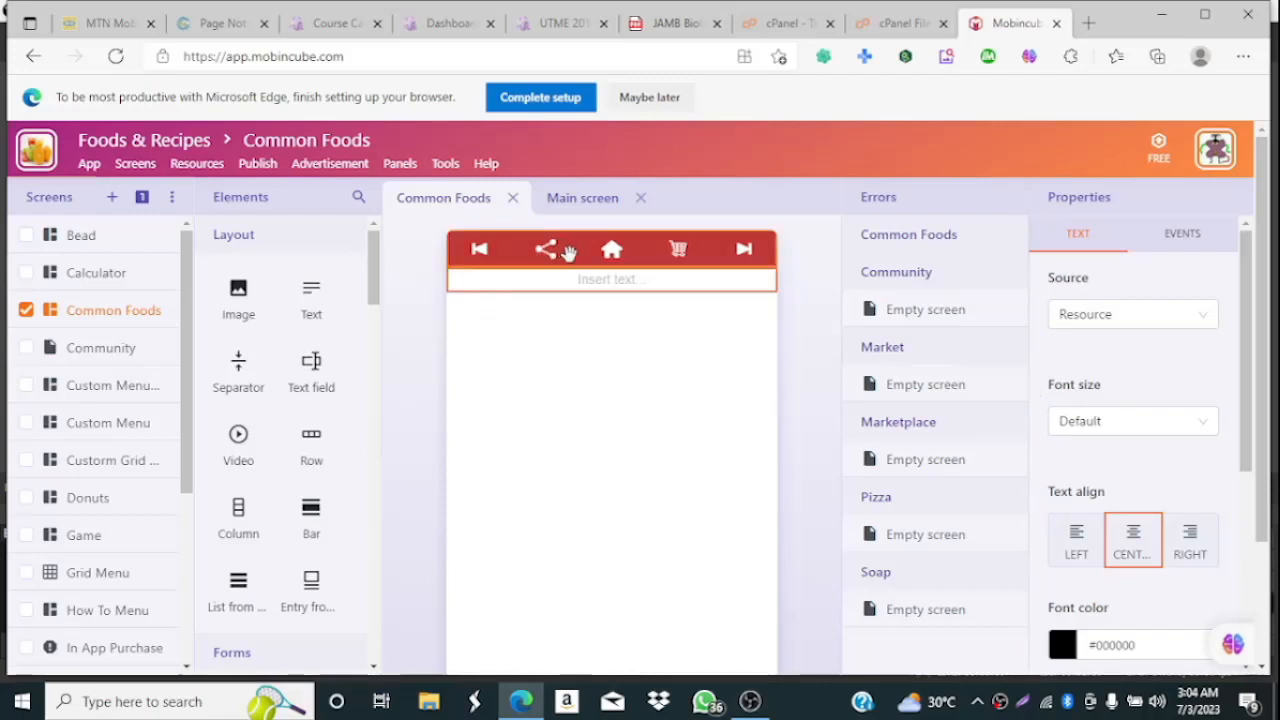
left_click(597, 283)
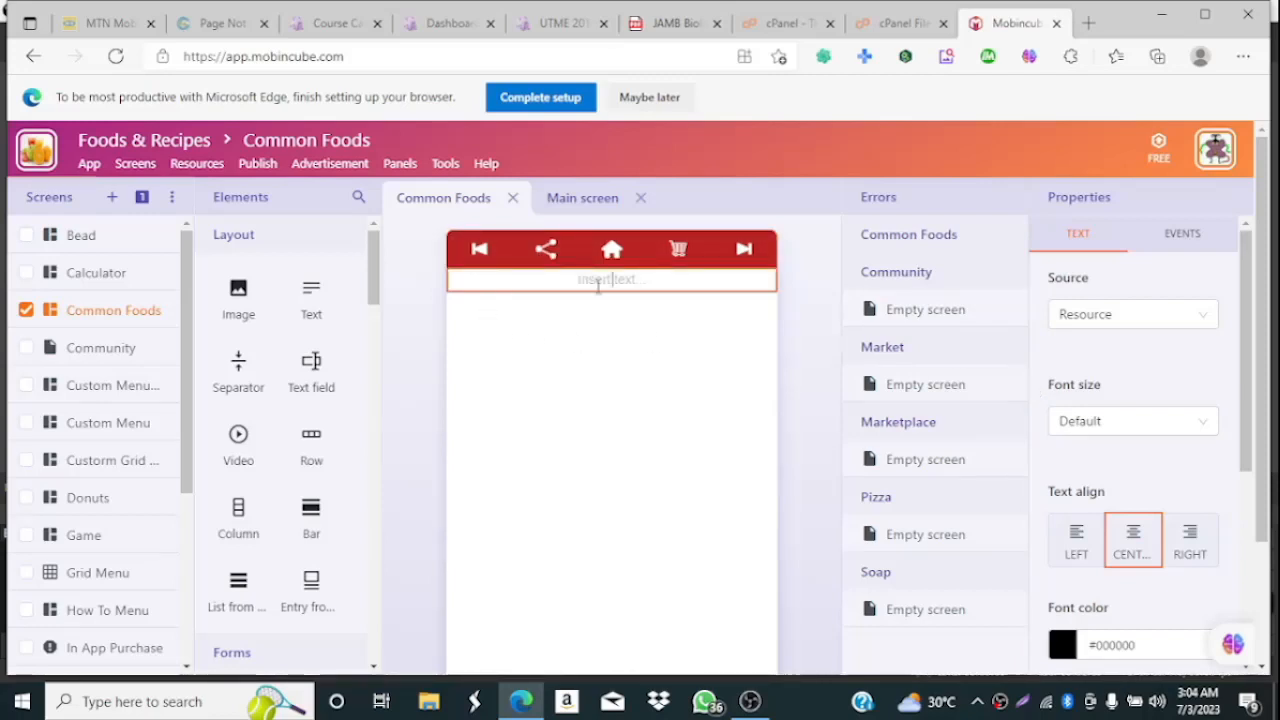
type("Common F")
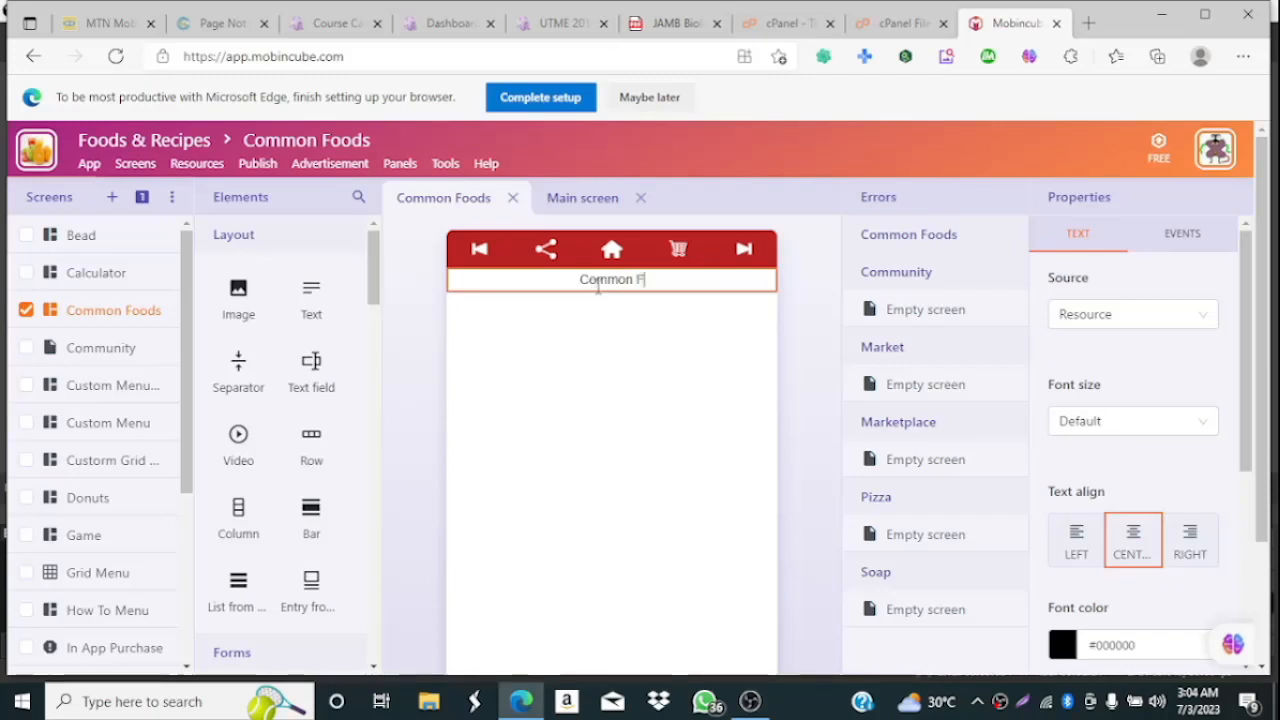
type("oods")
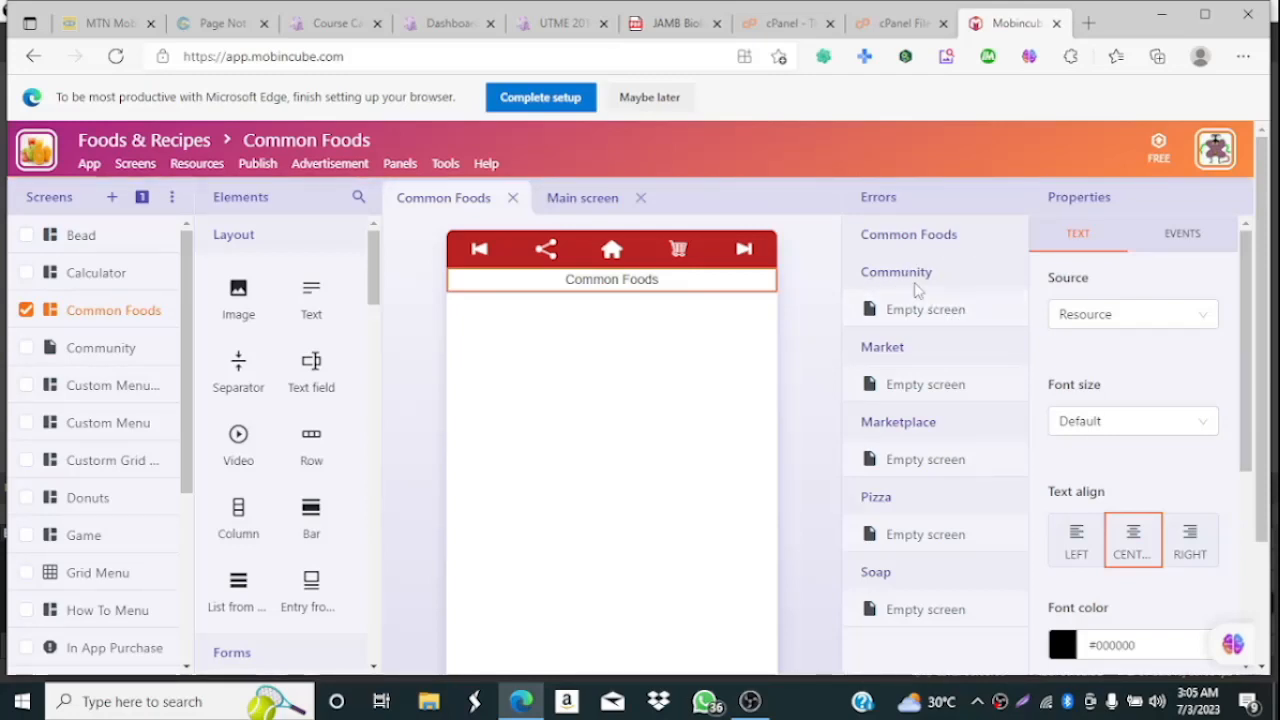
Open the empty Community screen from the error list and add a centre-aligned text element reading "Community".
left_click(910, 310)
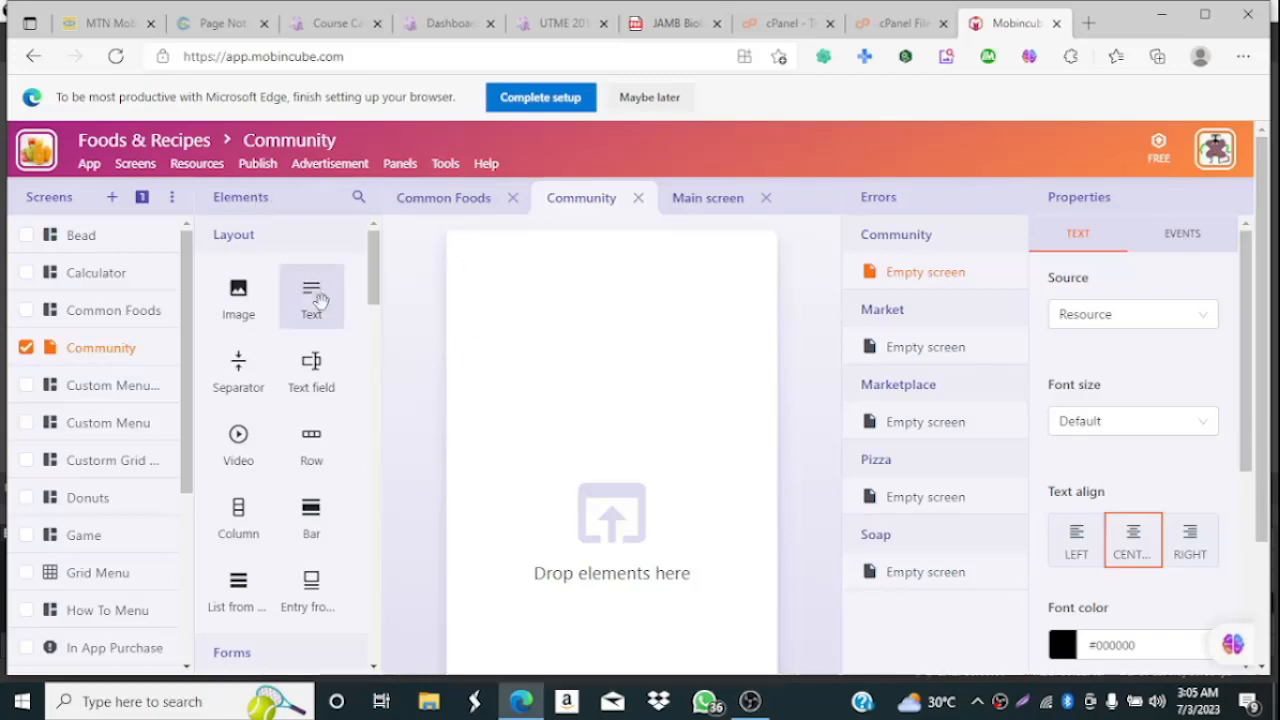
left_click_drag(318, 300, 602, 478)
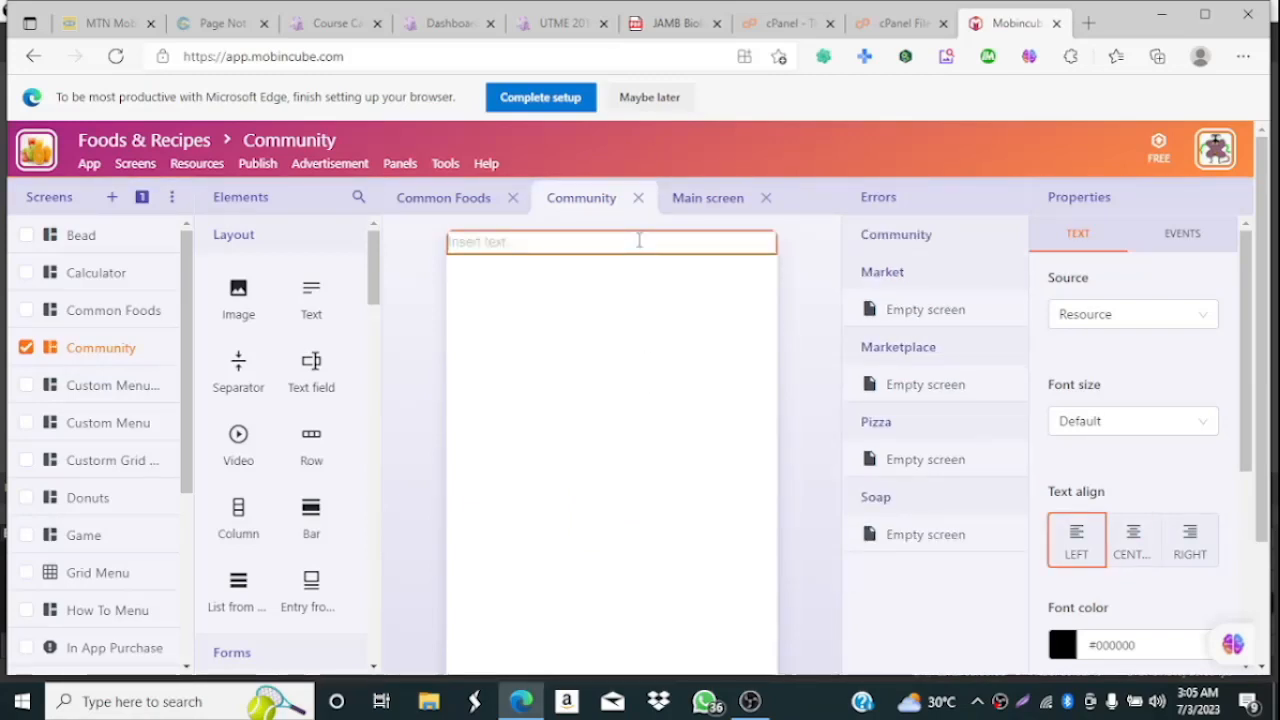
type("Communik")
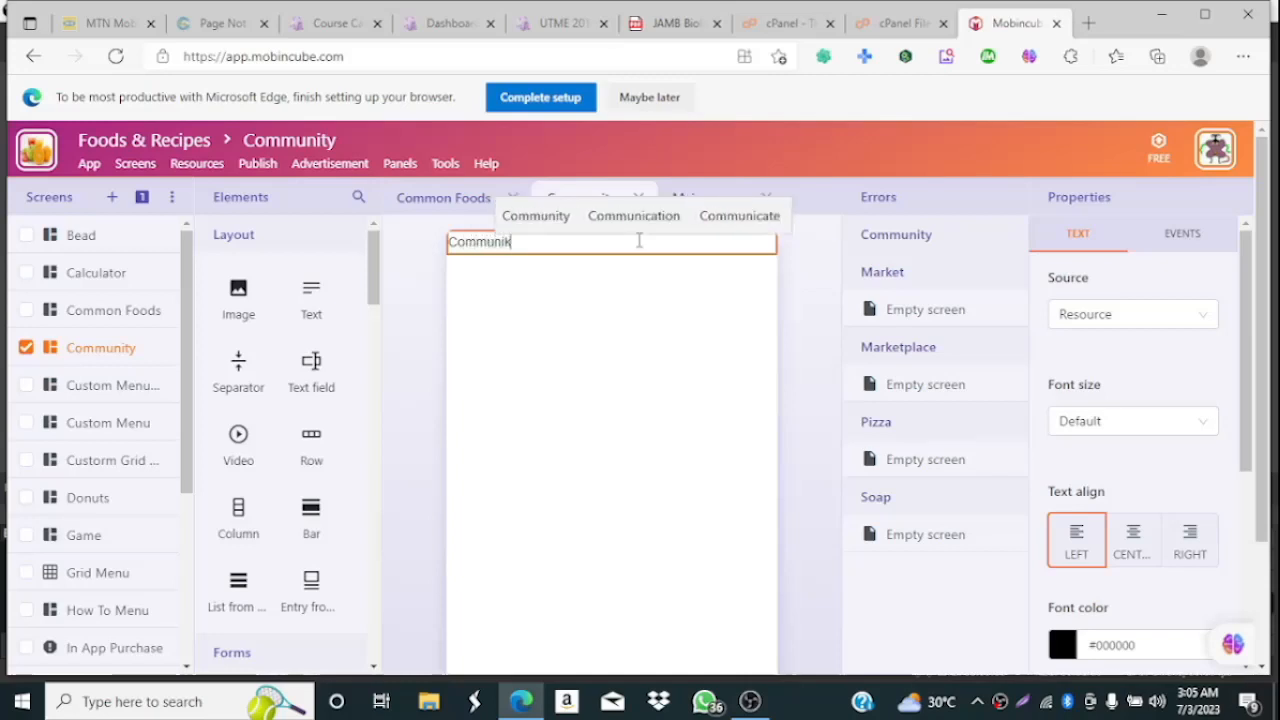
key("BackSpace")
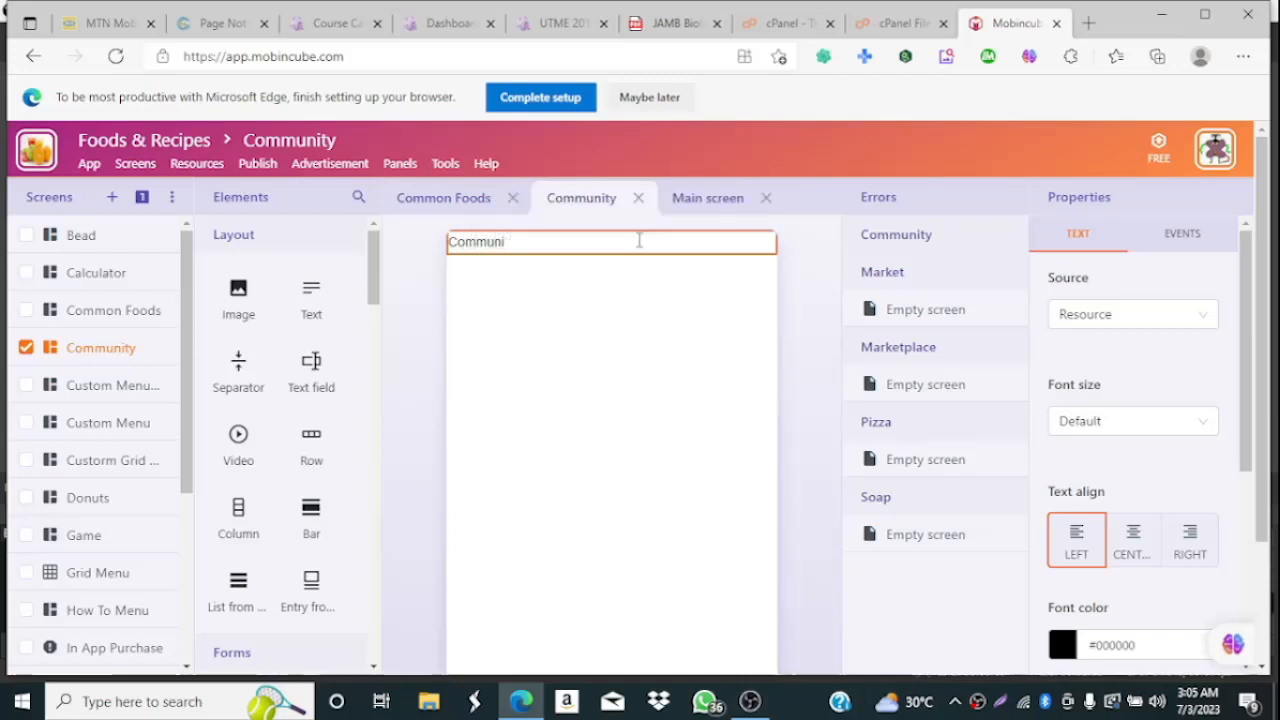
type("ty")
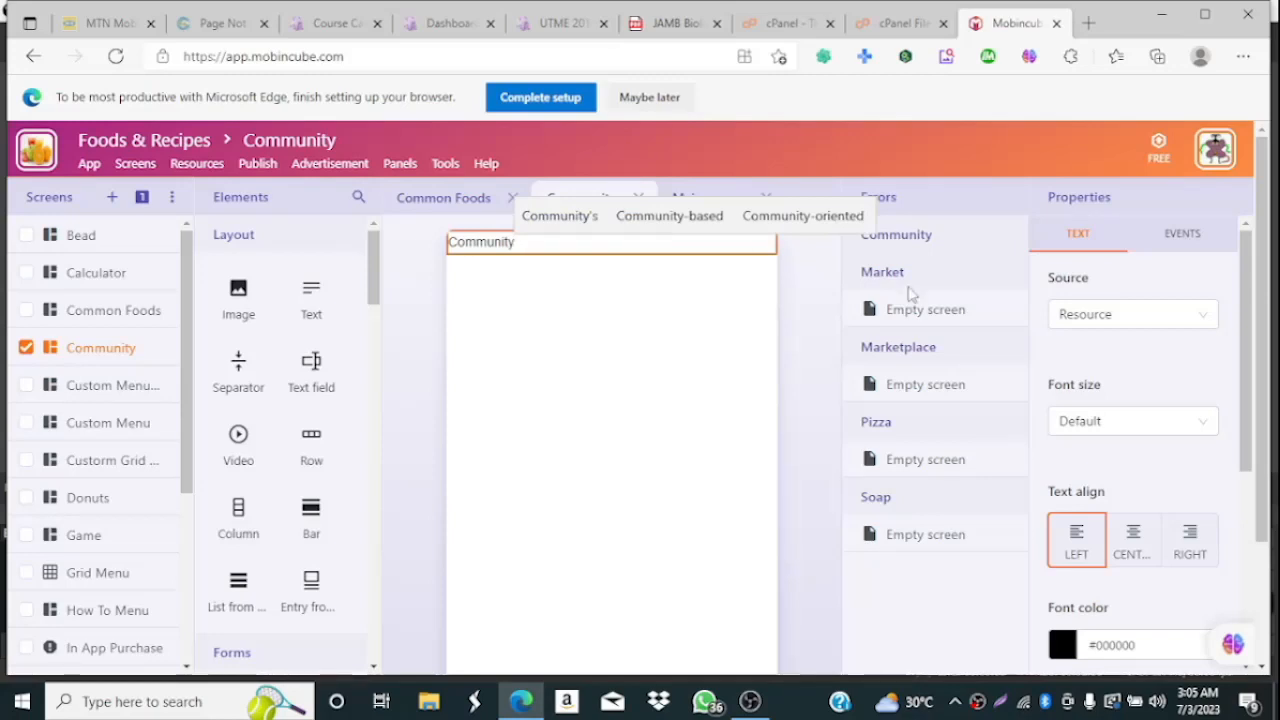
left_click(1131, 545)
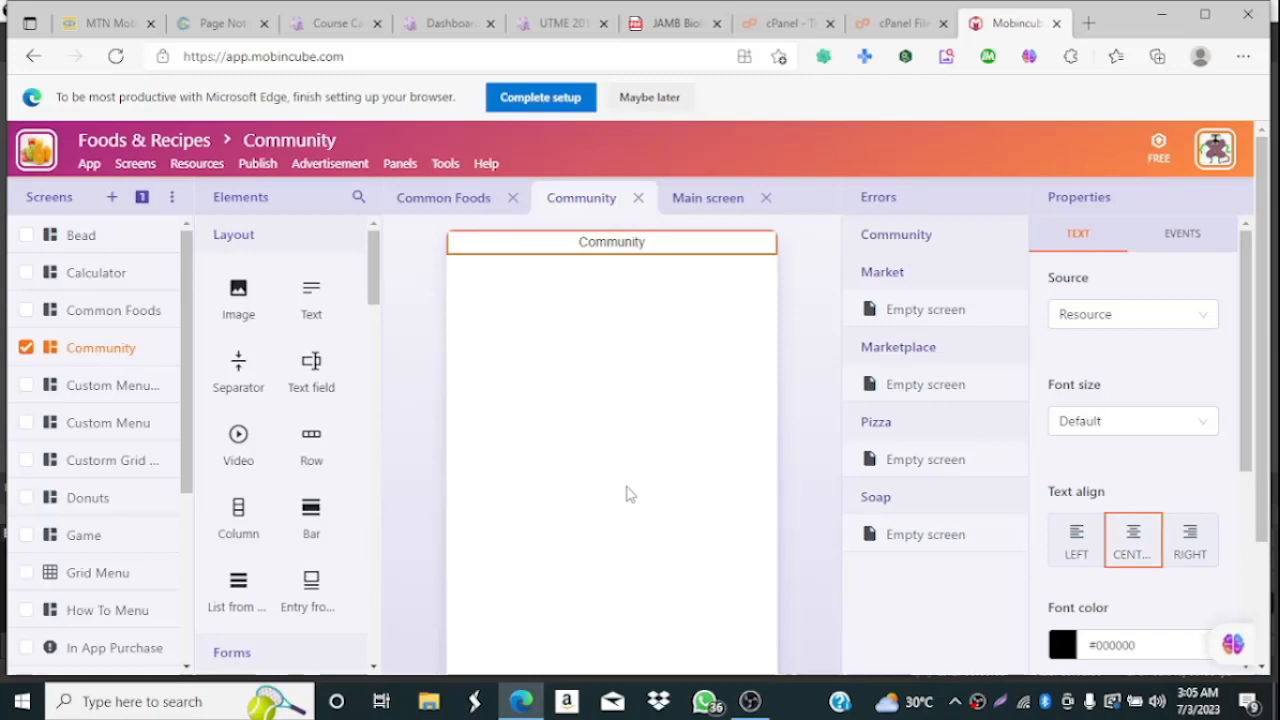
Open the empty Market screen from the error list and add a centre-aligned text element reading "Market".
left_click(921, 311)
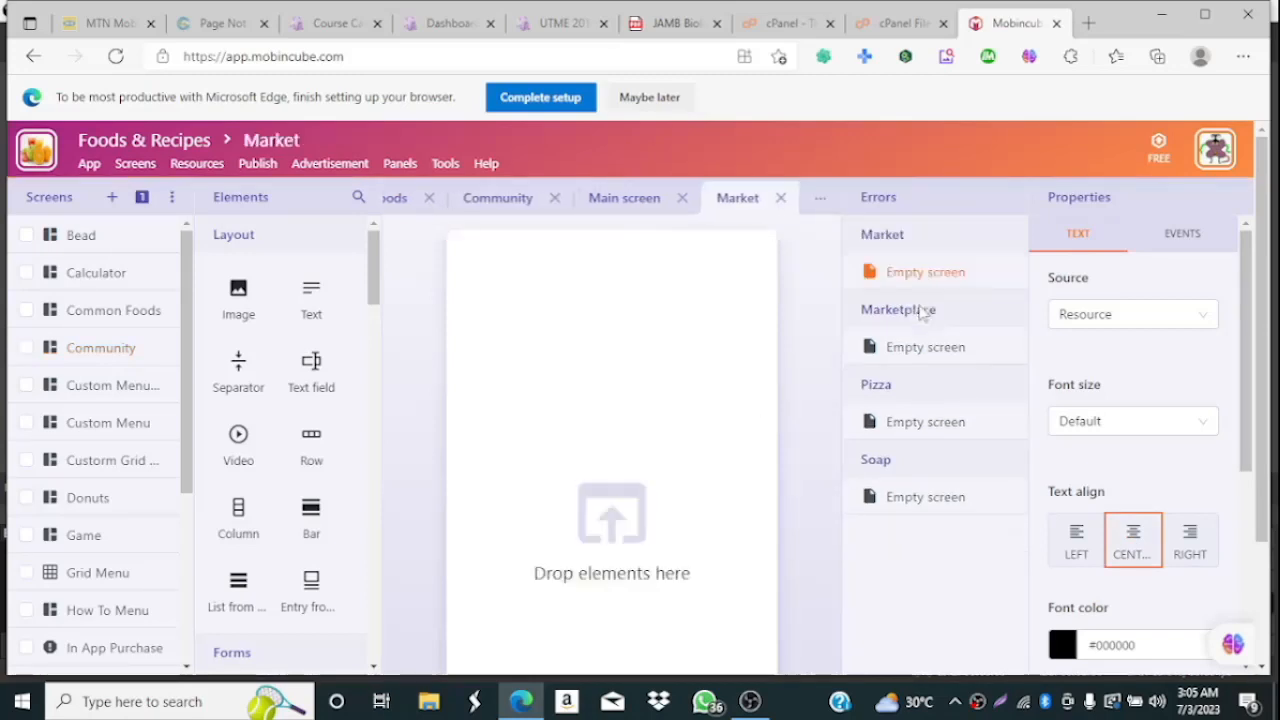
left_click_drag(311, 303, 597, 420)
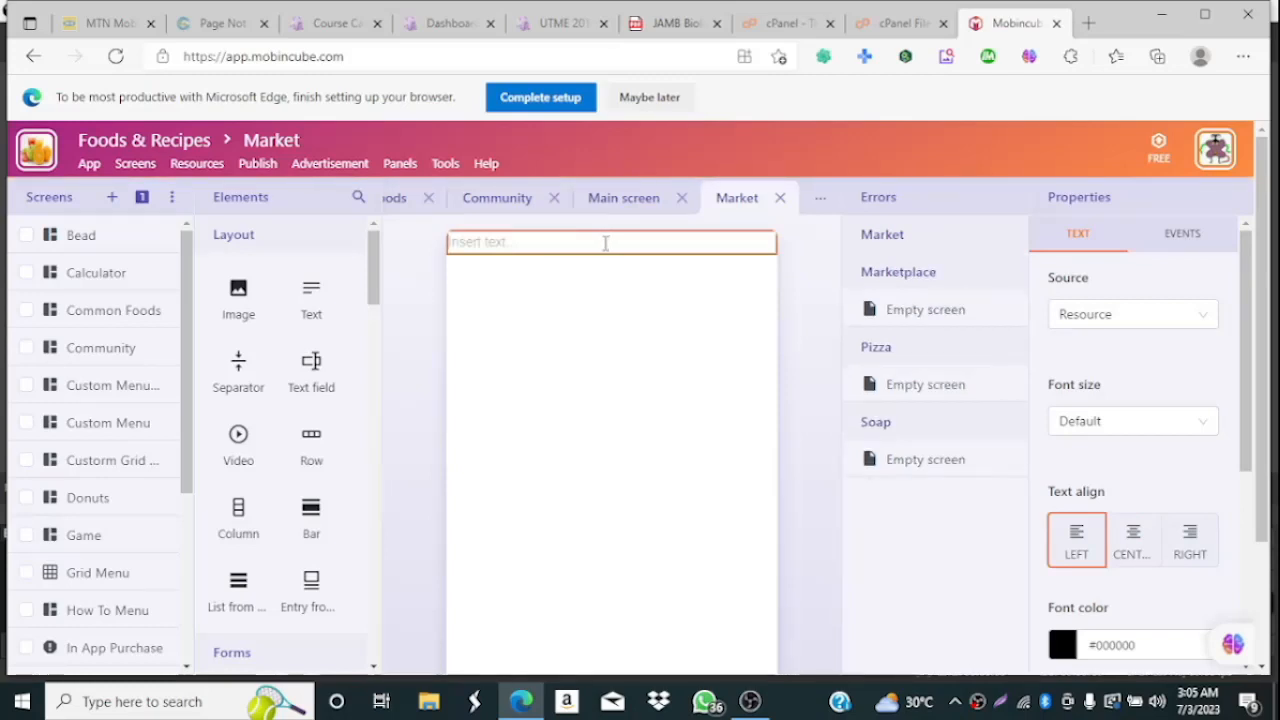
type("Market")
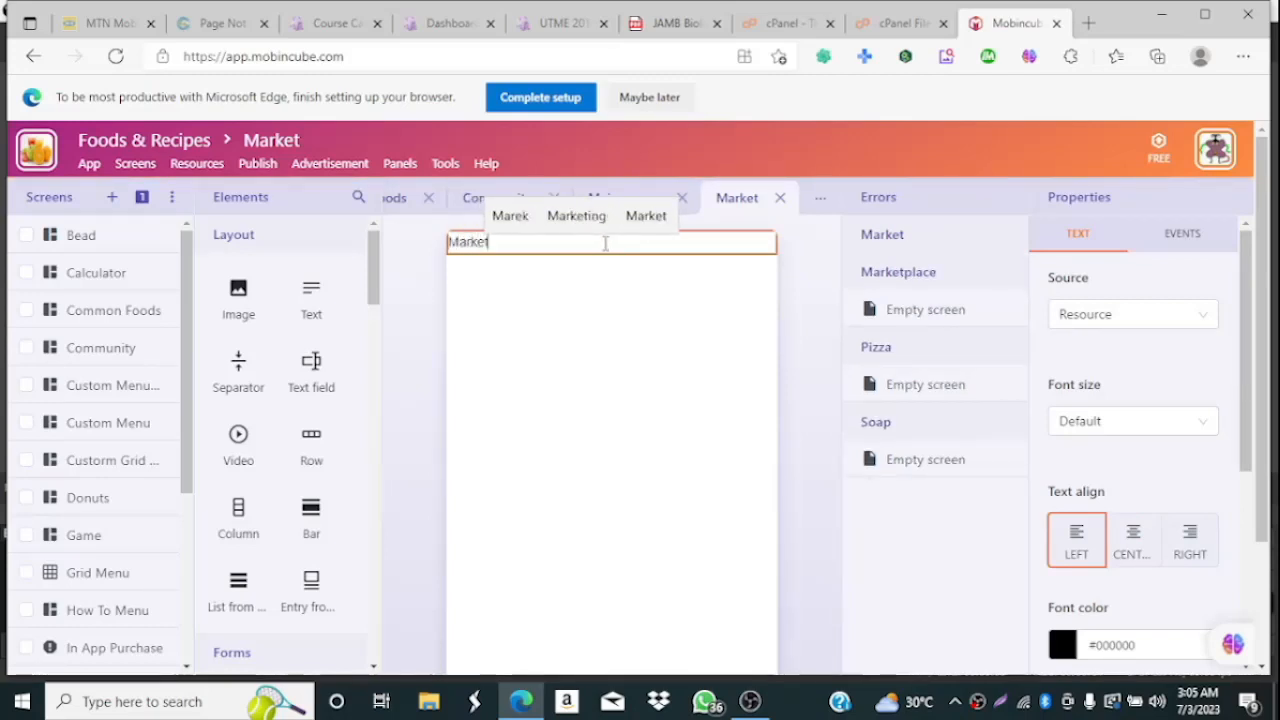
left_click(1150, 533)
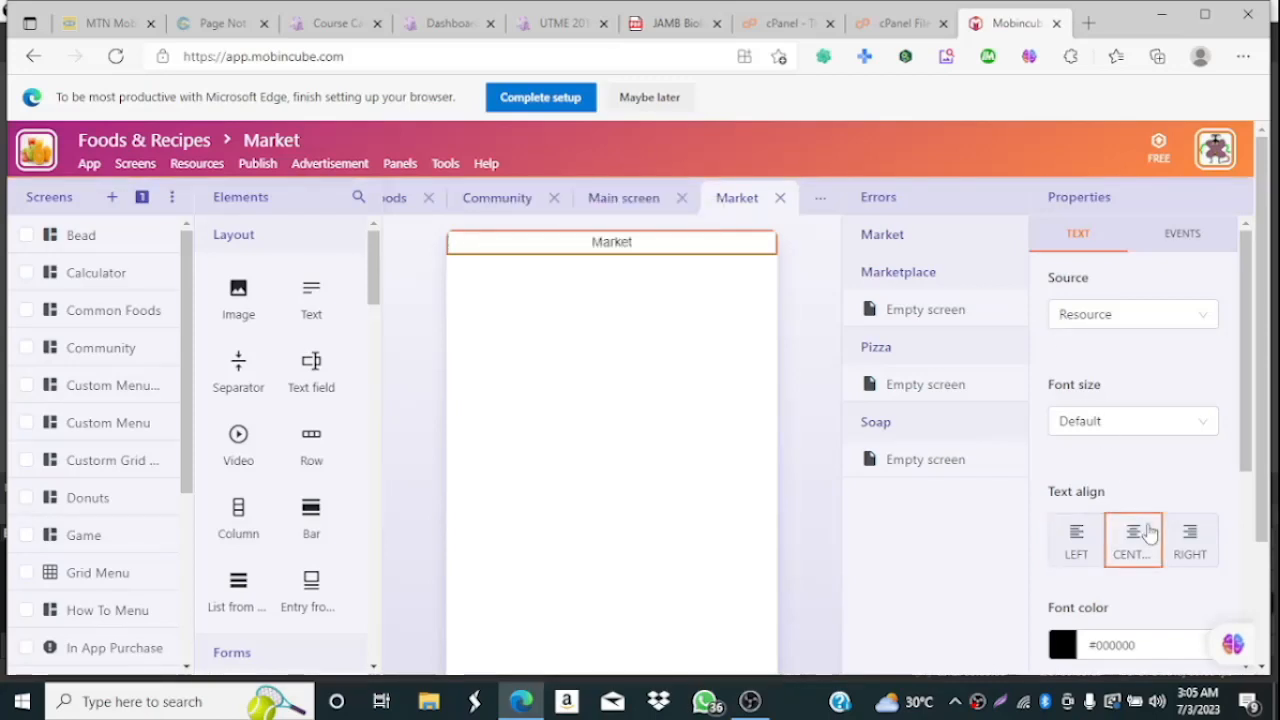
Open the empty Marketplace screen from the error list and add a centre-aligned text element reading "Marketplace".
left_click(915, 315)
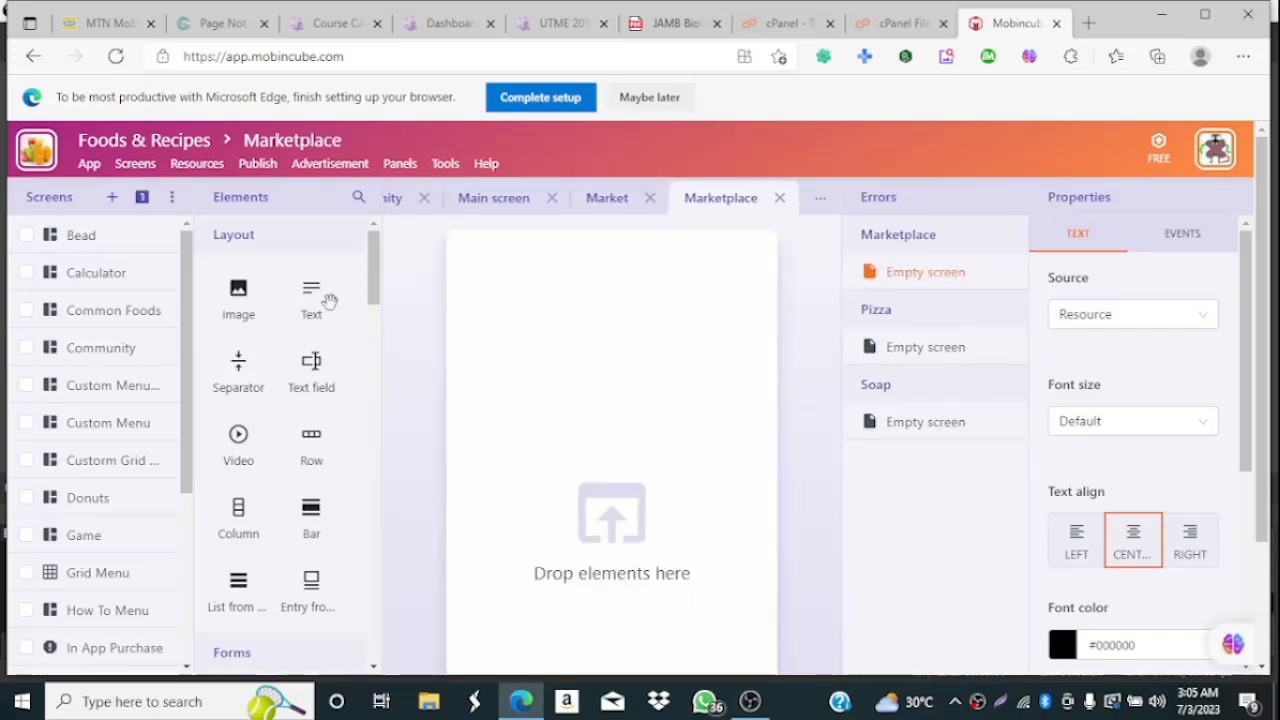
left_click_drag(329, 300, 631, 423)
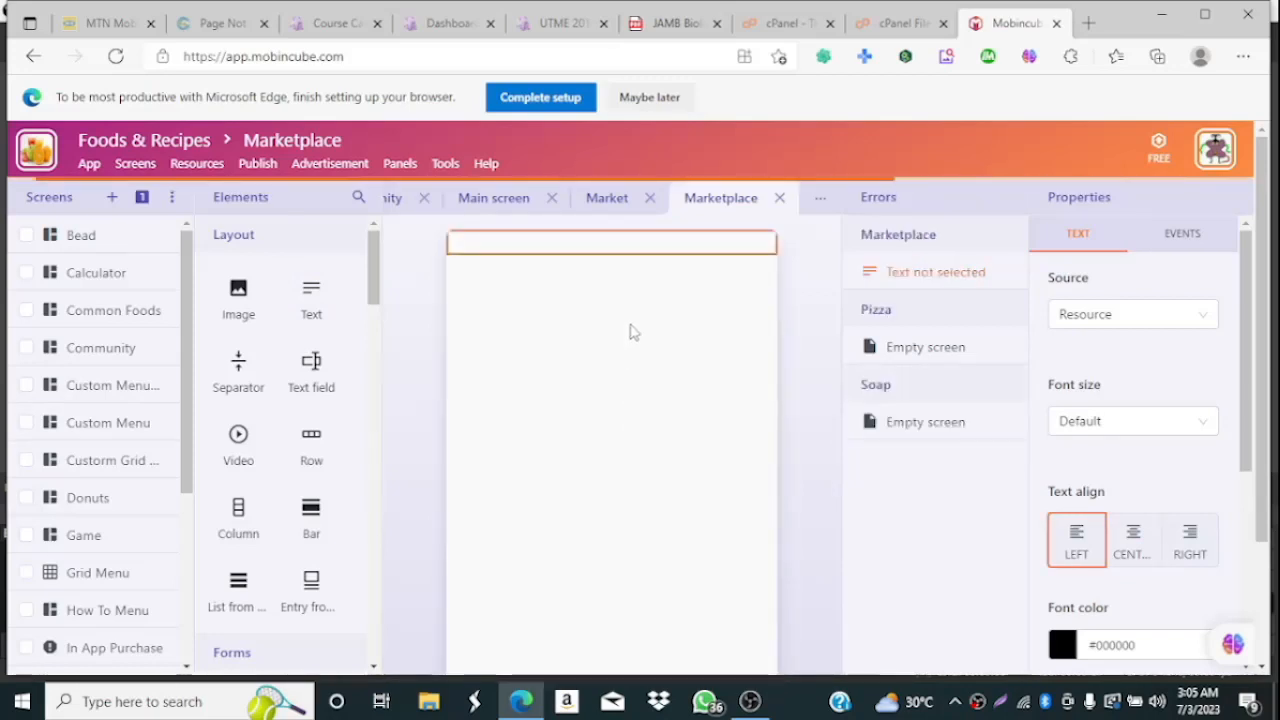
left_click(616, 243)
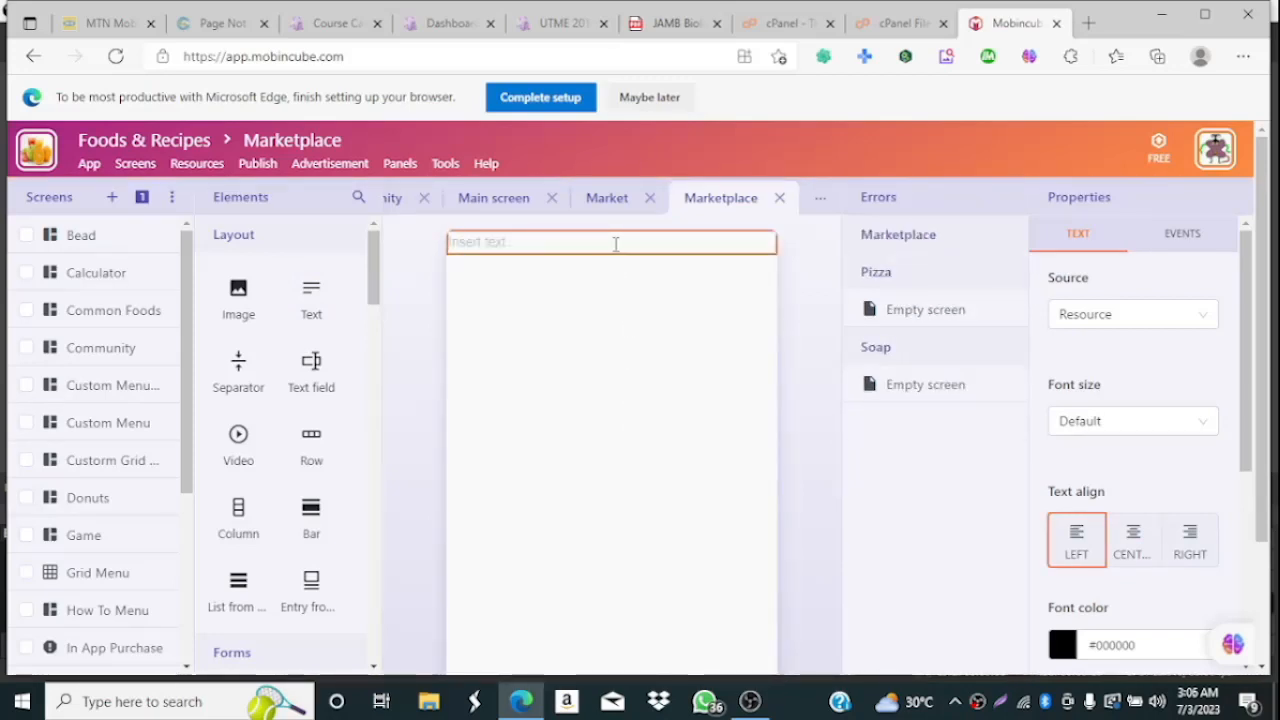
type("Marke")
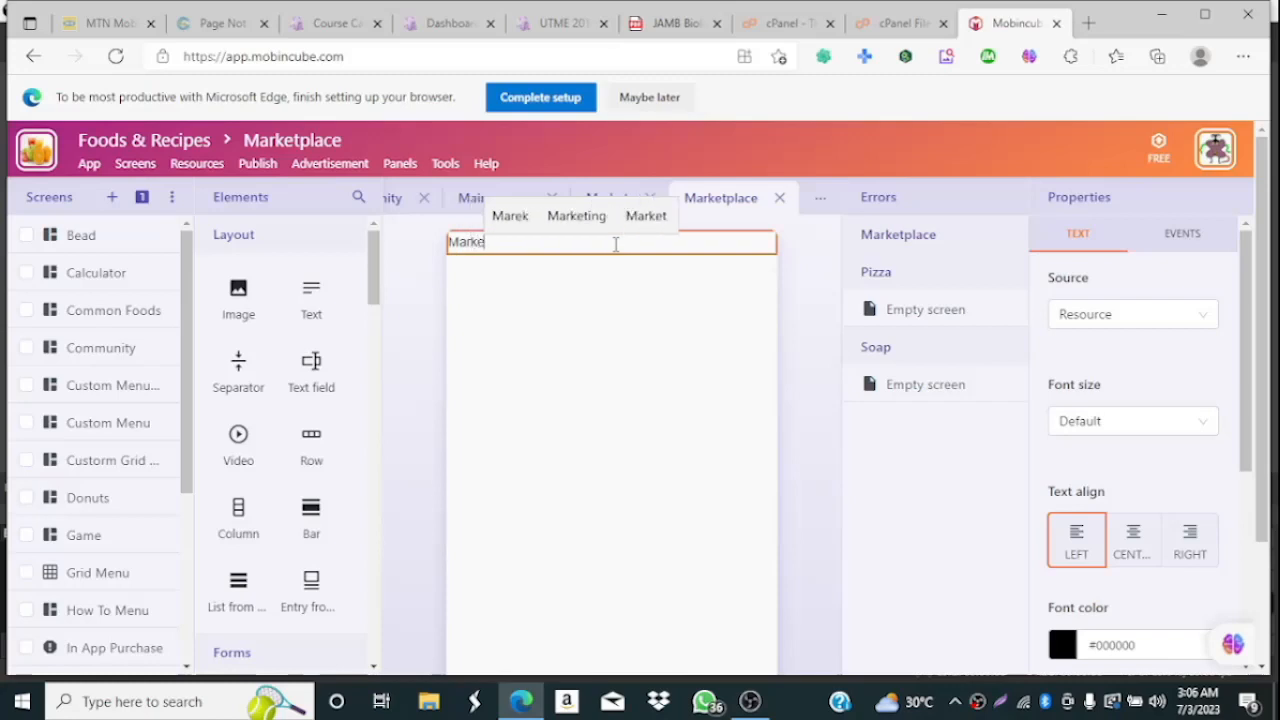
type("tplace")
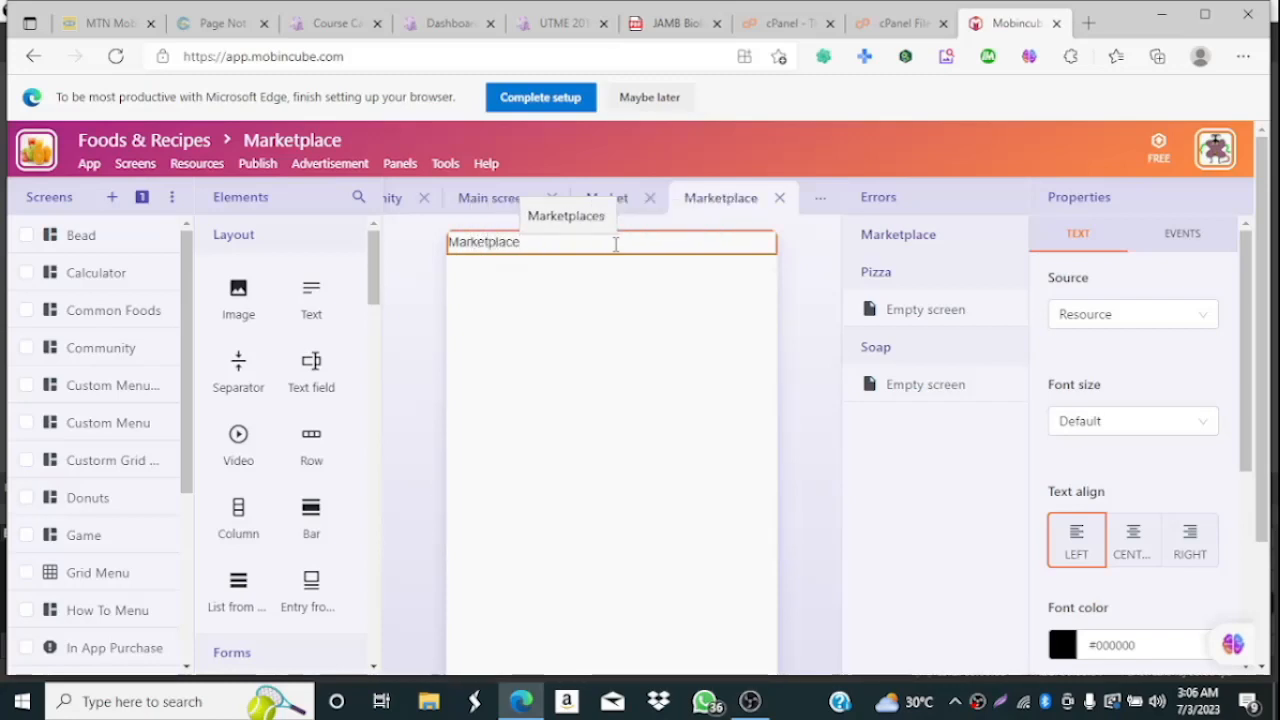
left_click(1140, 545)
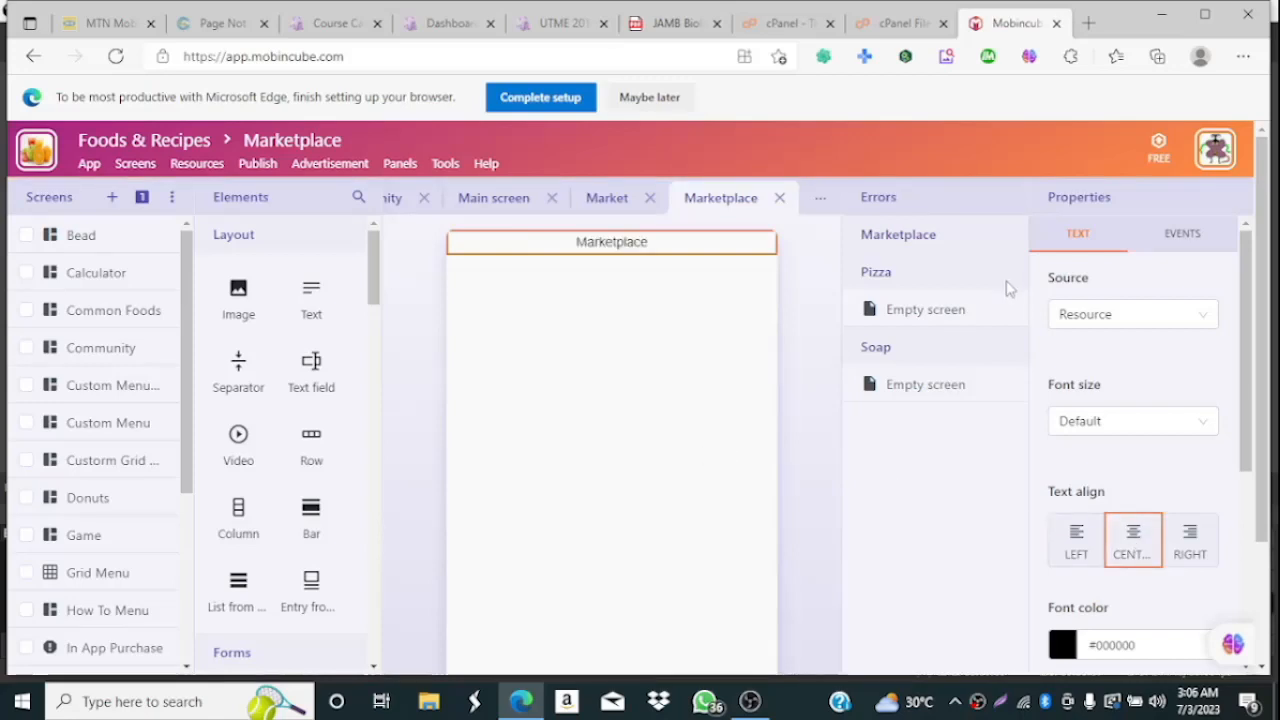
Open the empty Pizza screen from the error list and add a centre-aligned text element reading "Pizza".
left_click(945, 318)
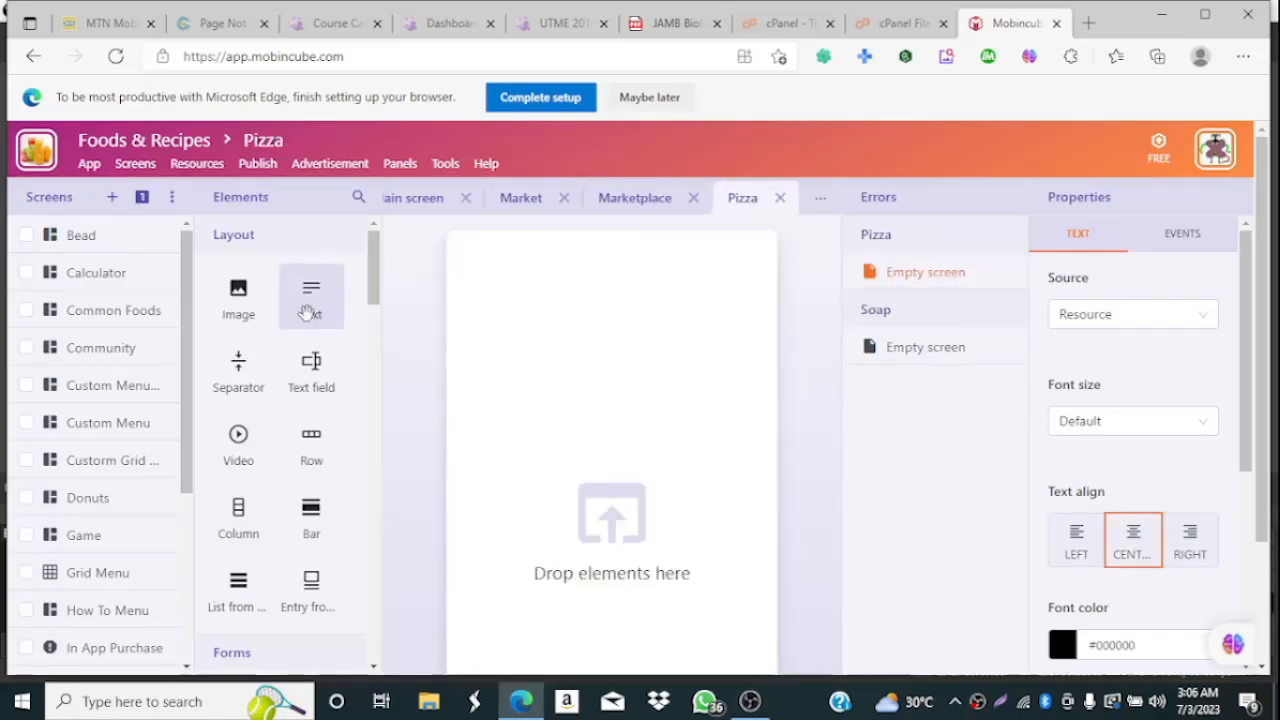
left_click_drag(307, 313, 617, 357)
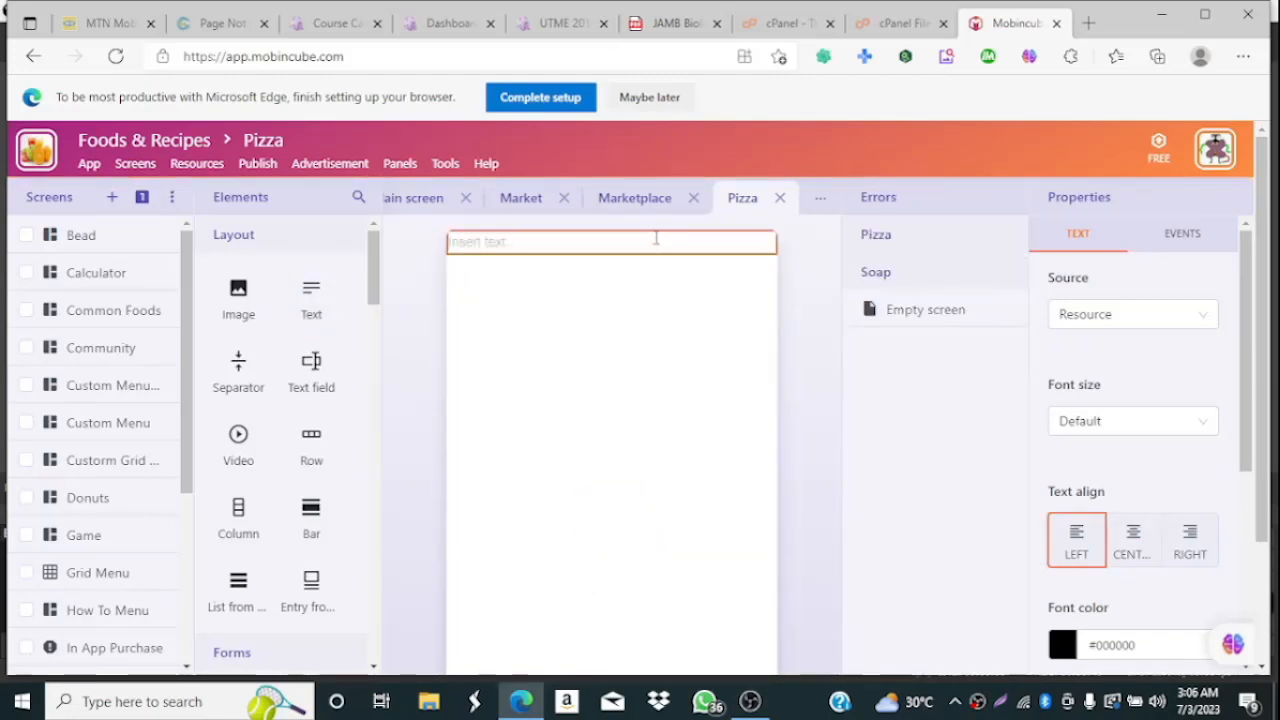
type("Pi")
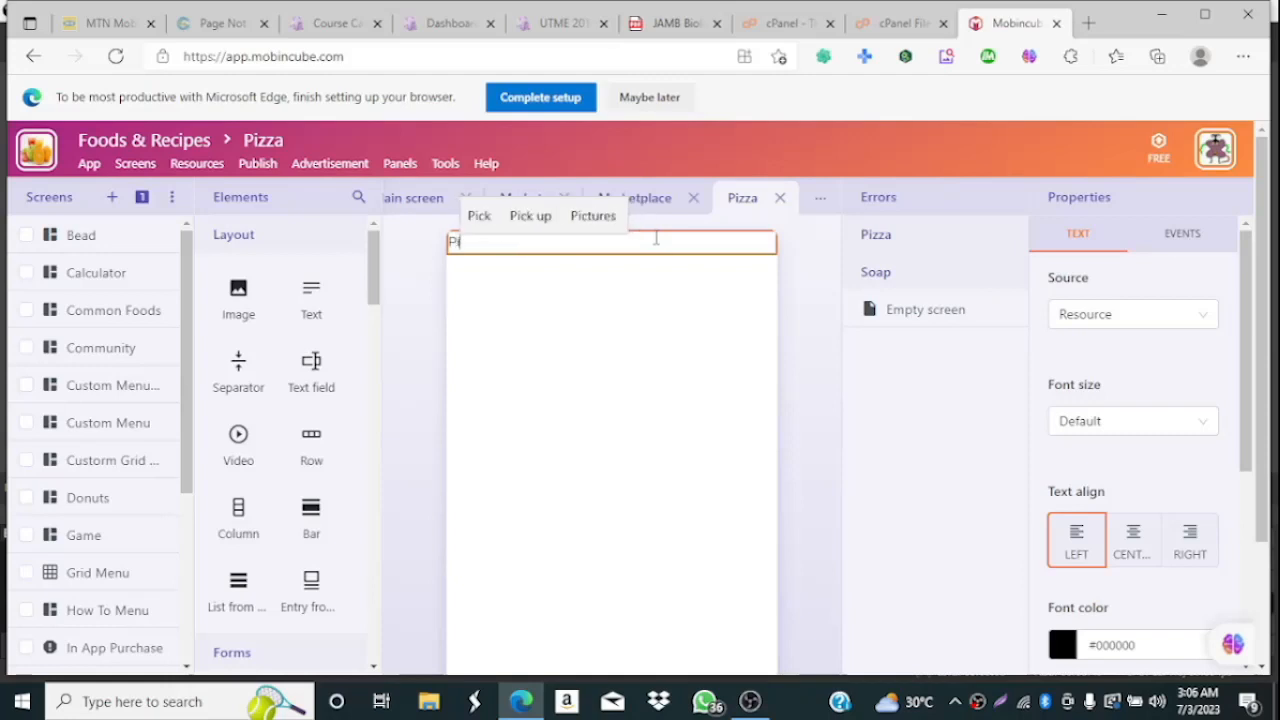
type("zza")
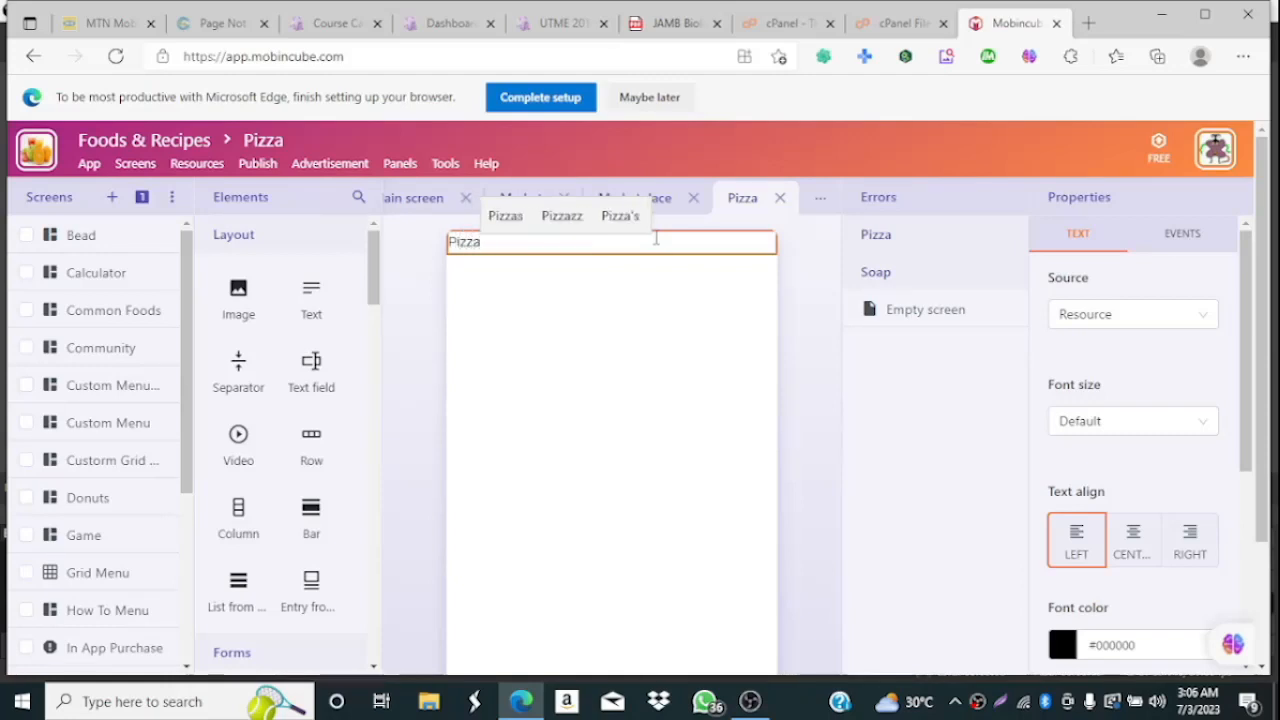
left_click(1136, 546)
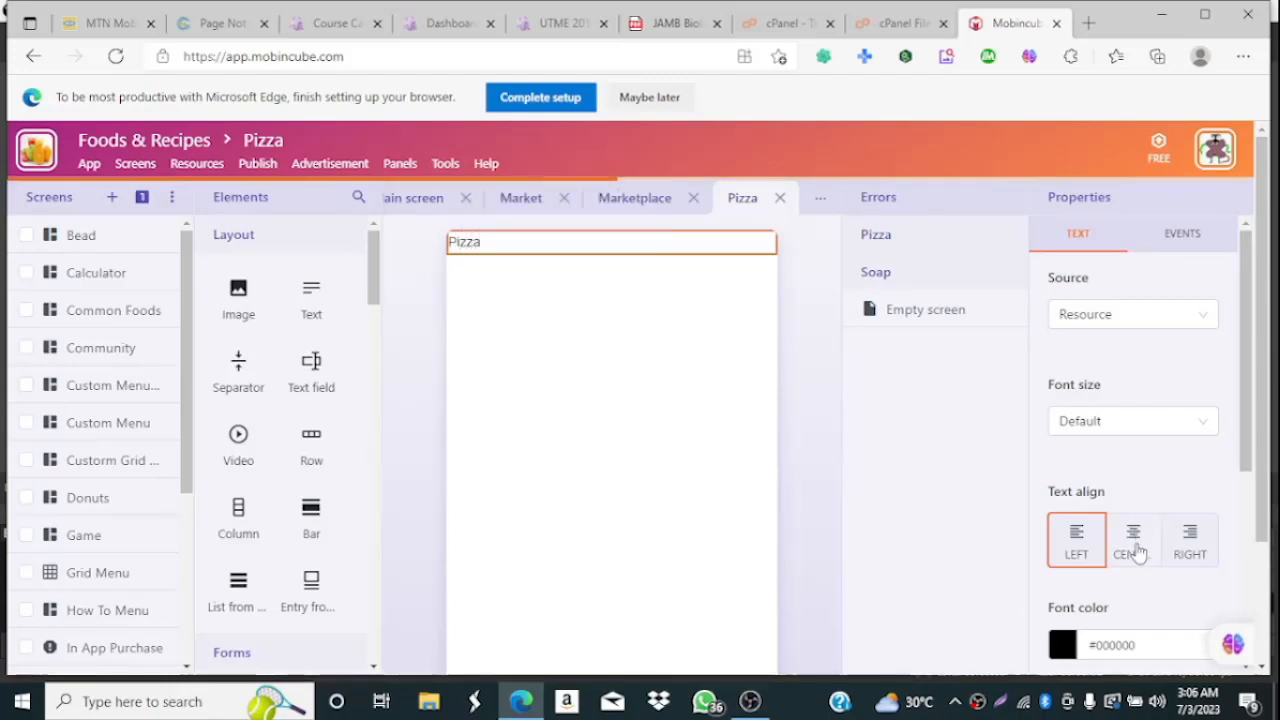
Open the empty Soap screen from the error list and add a centre-aligned text element reading "Soap".
left_click(946, 316)
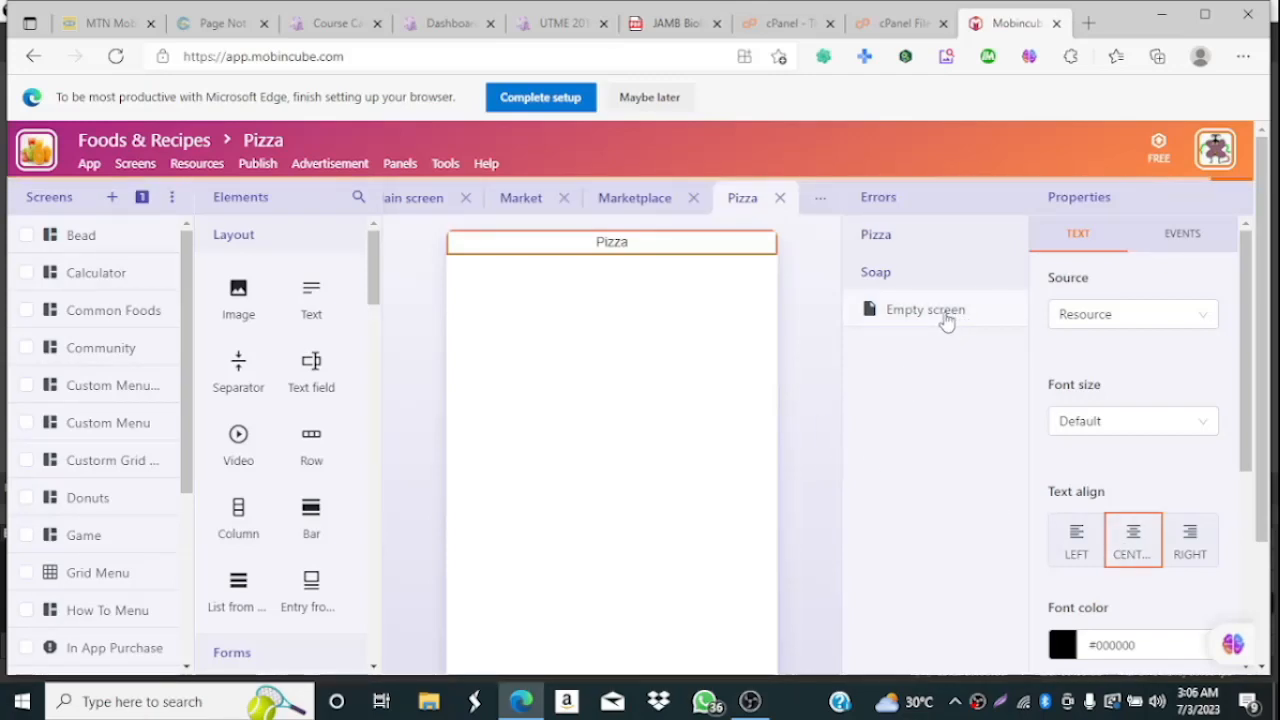
left_click_drag(326, 290, 629, 343)
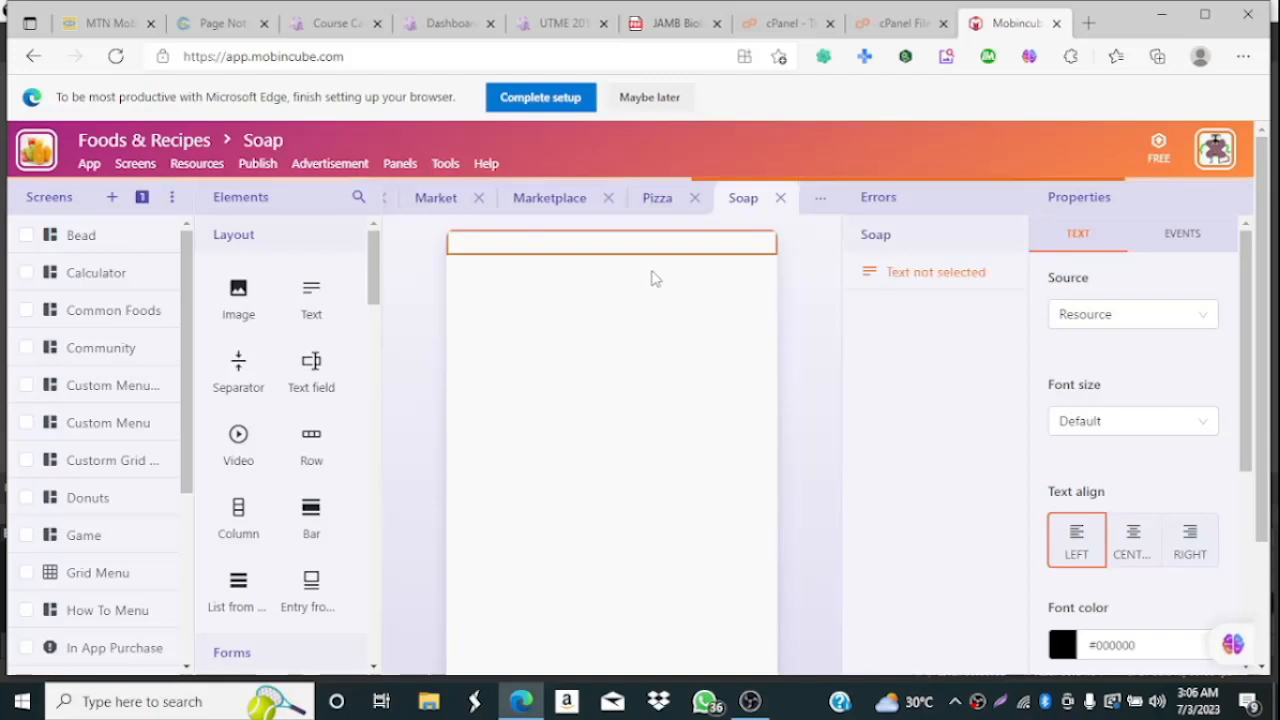
left_click(653, 242)
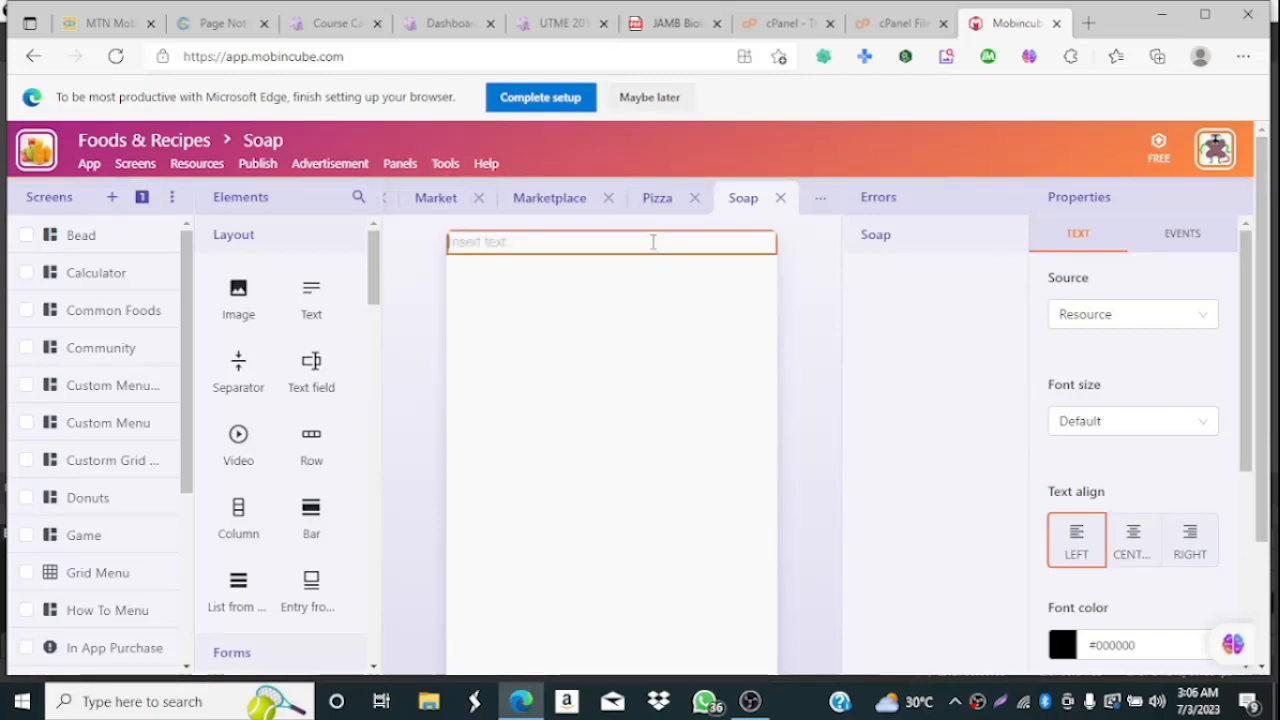
type("Soap")
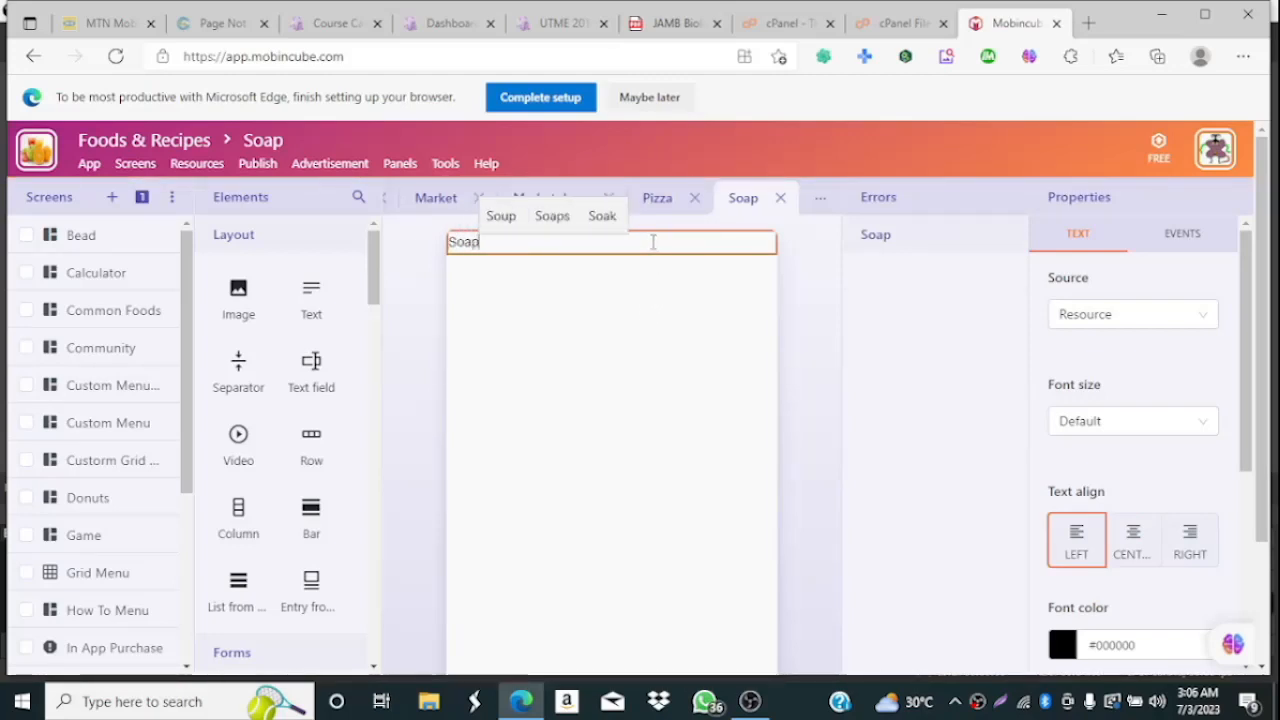
left_click(1128, 551)
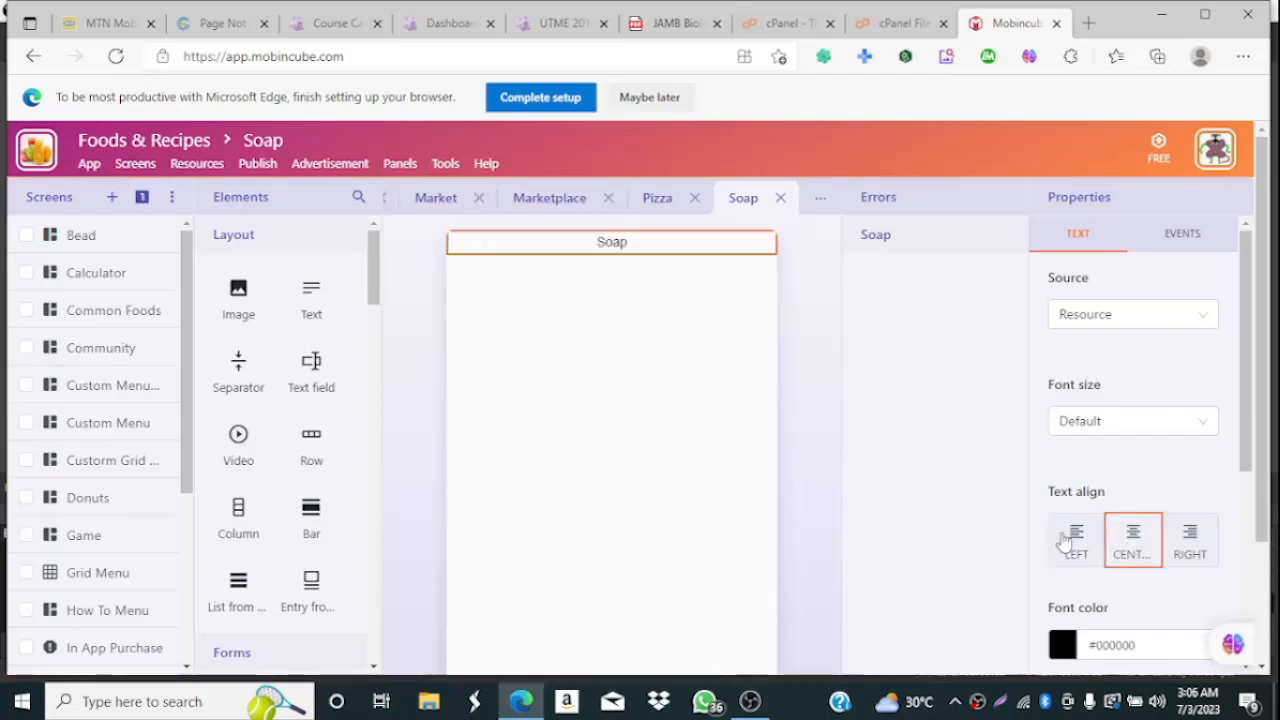
left_click(812, 357)
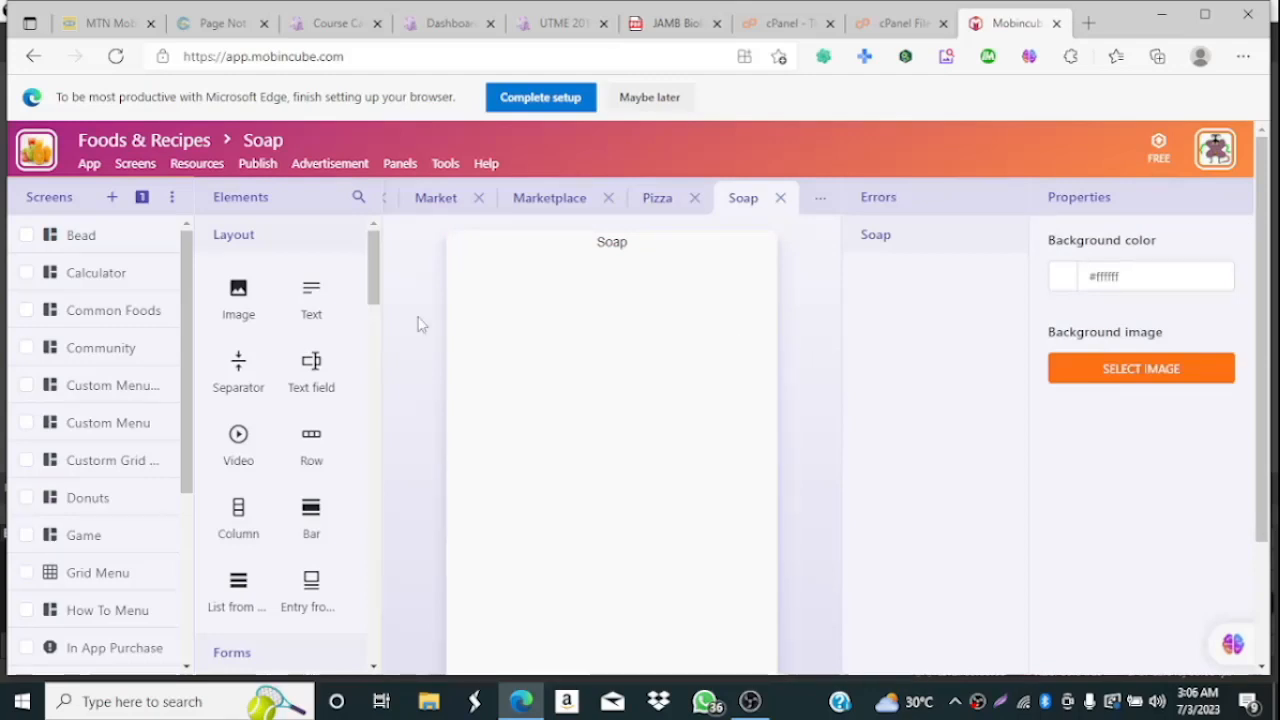
Request an Android demo of the Foods & Recipes app.
left_click(266, 165)
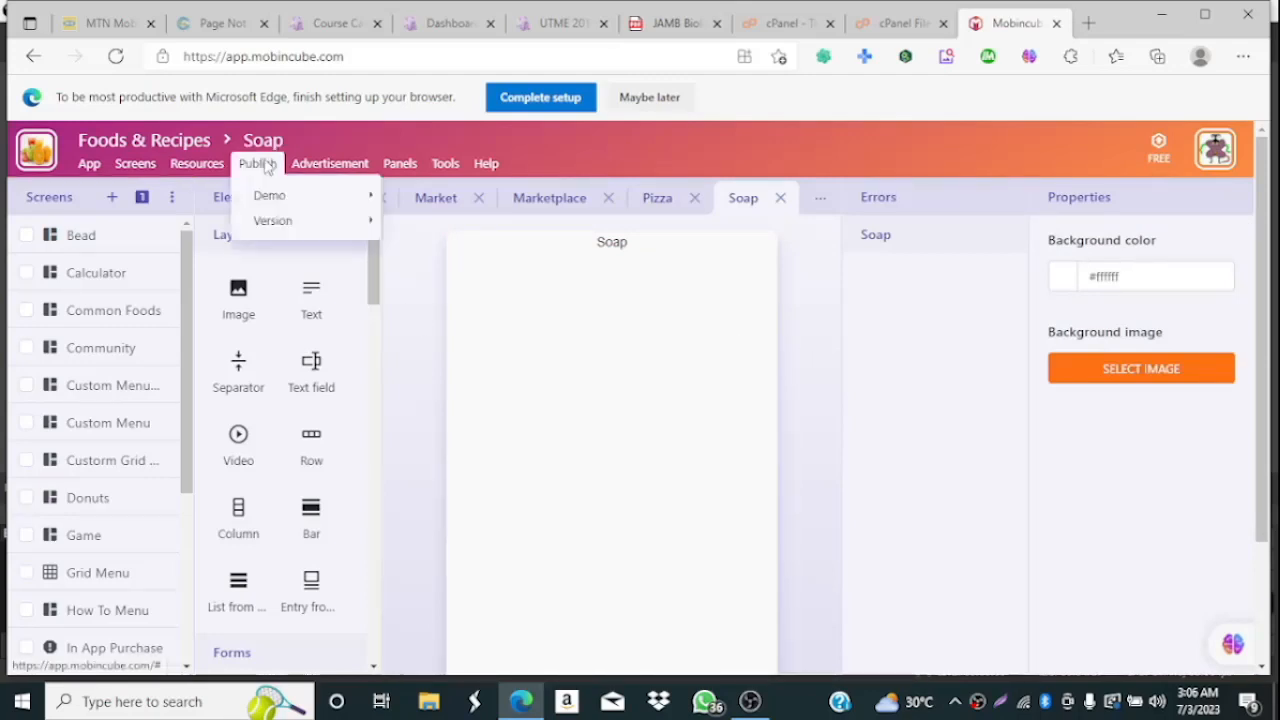
mouse_move(300, 198)
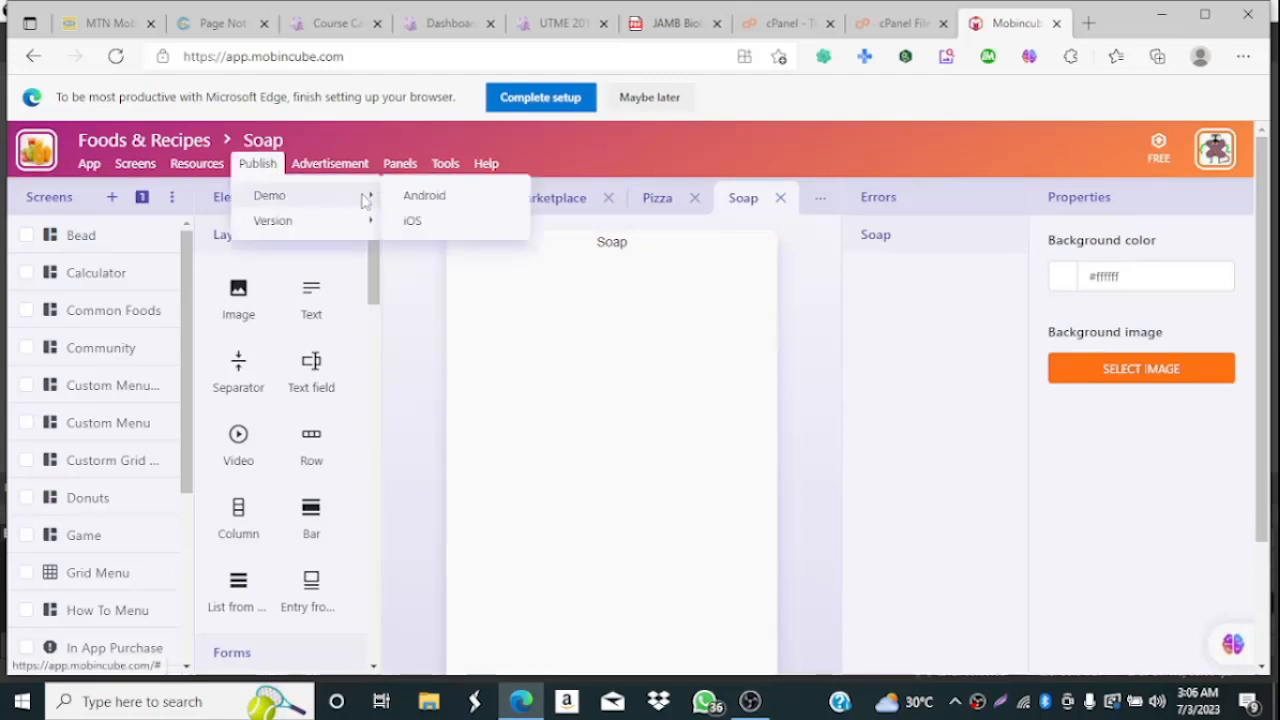
left_click(428, 205)
left_click(618, 334)
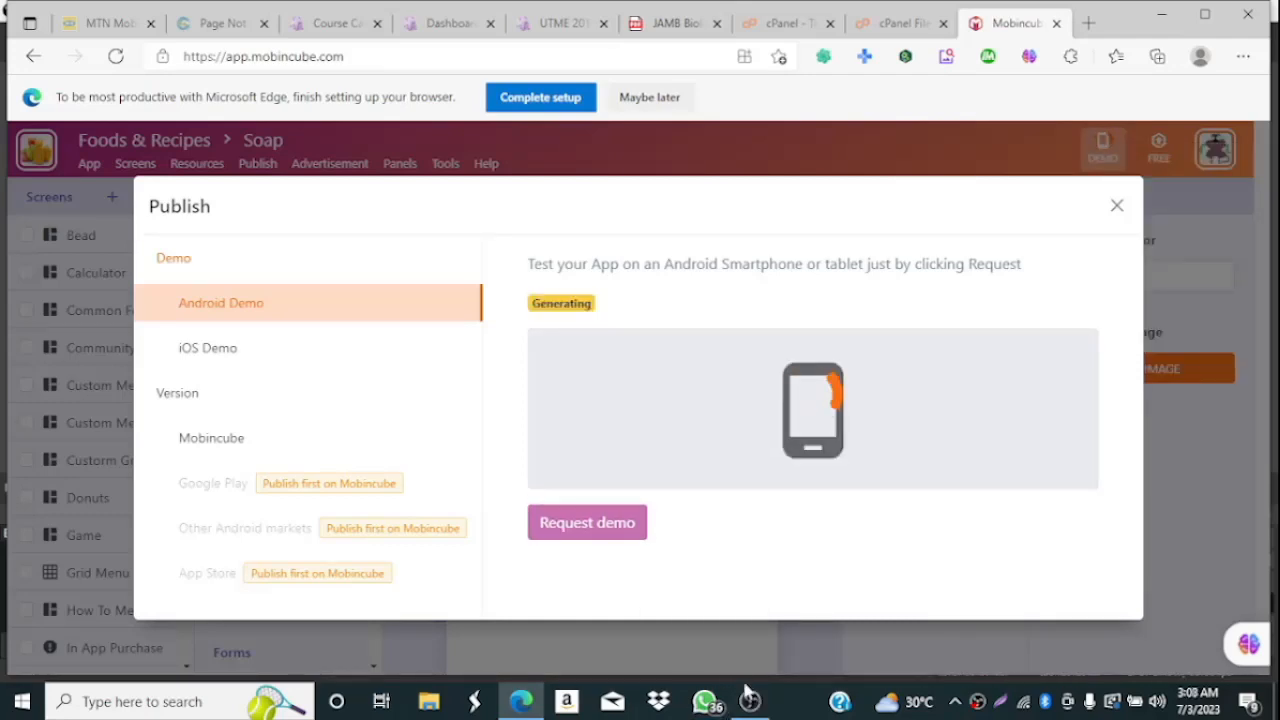
mouse_move(752, 704)
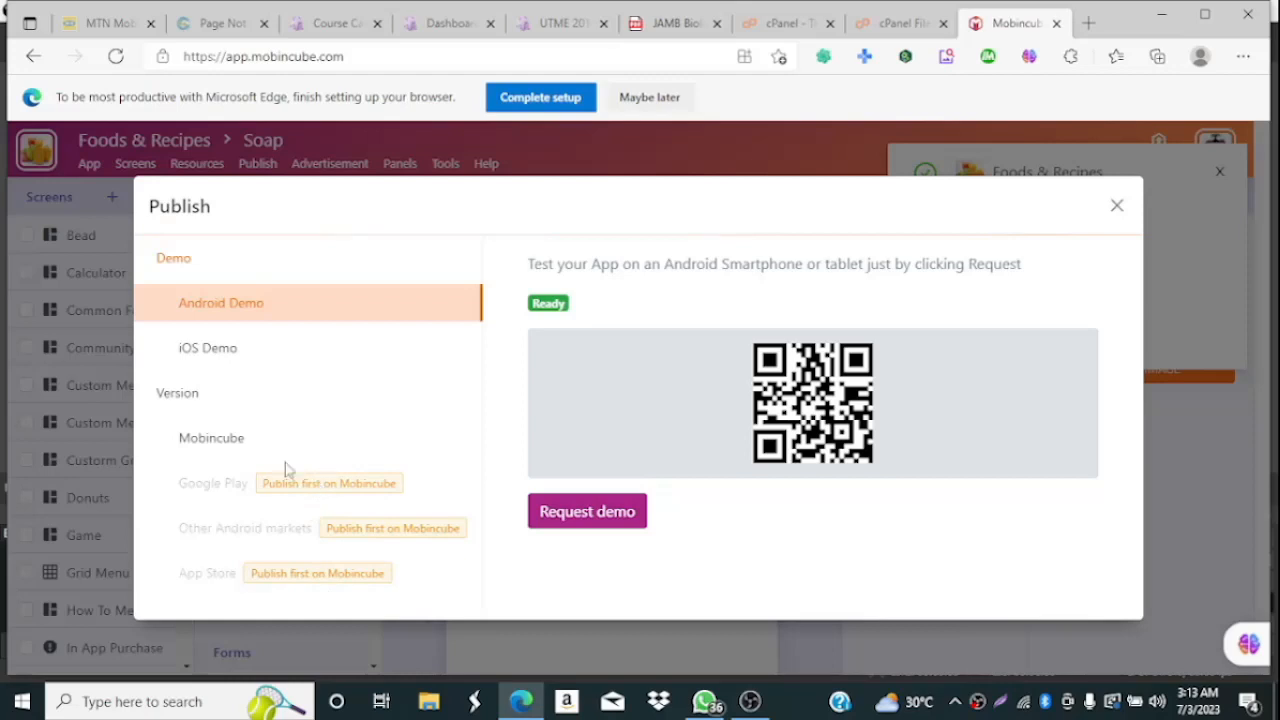
Publish version 1 of the app on Mobincube.
left_click(238, 445)
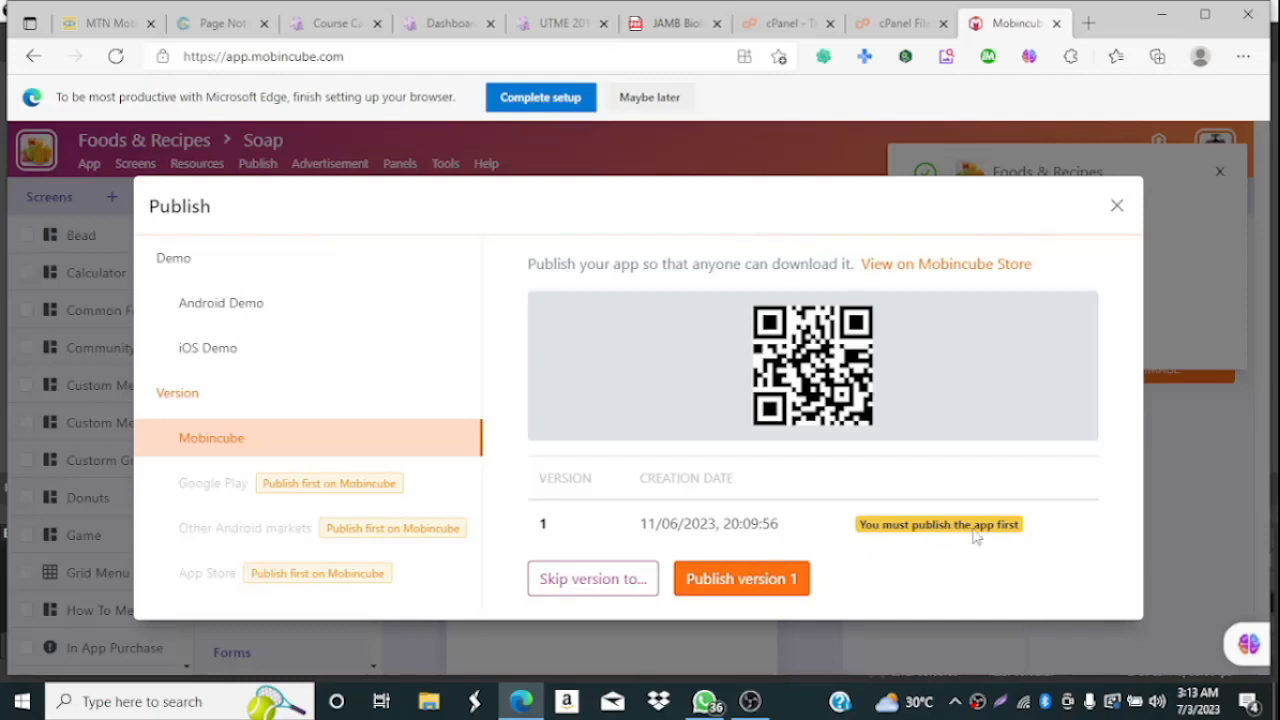
left_click(737, 580)
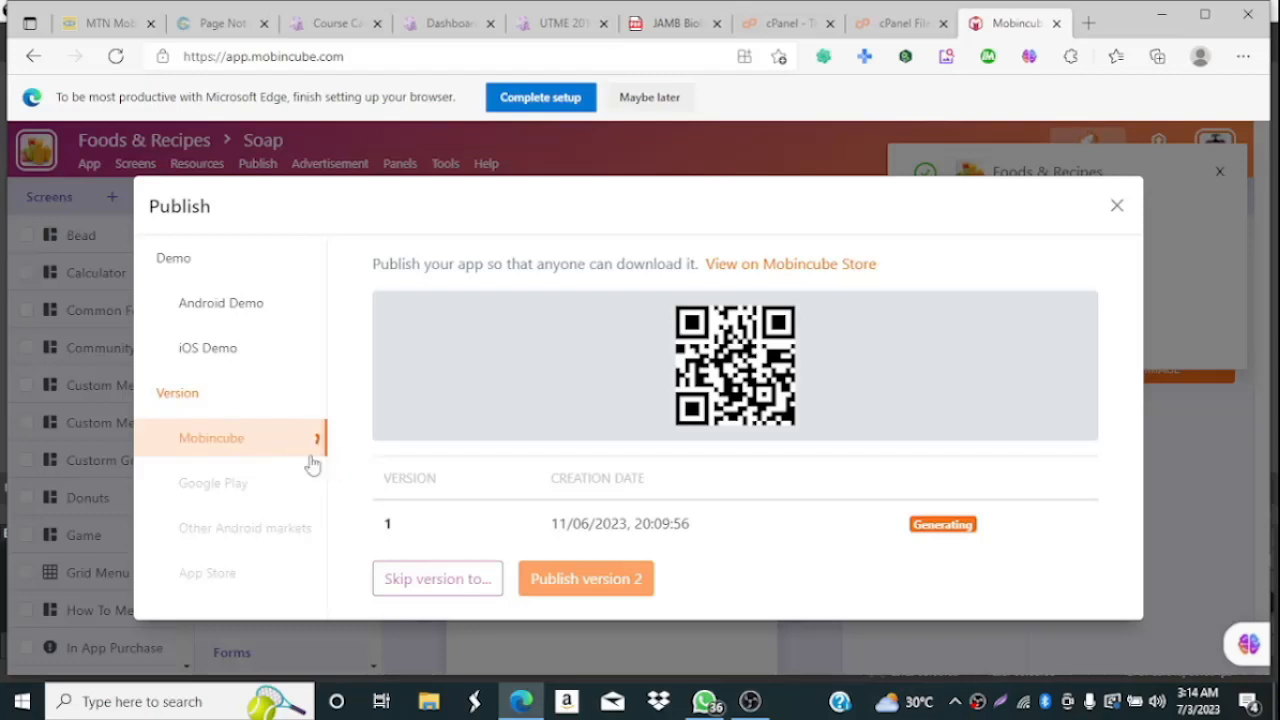
Open the app's Mobincube Store page in a new browser tab and view it.
right_click(850, 272)
left_click(890, 283)
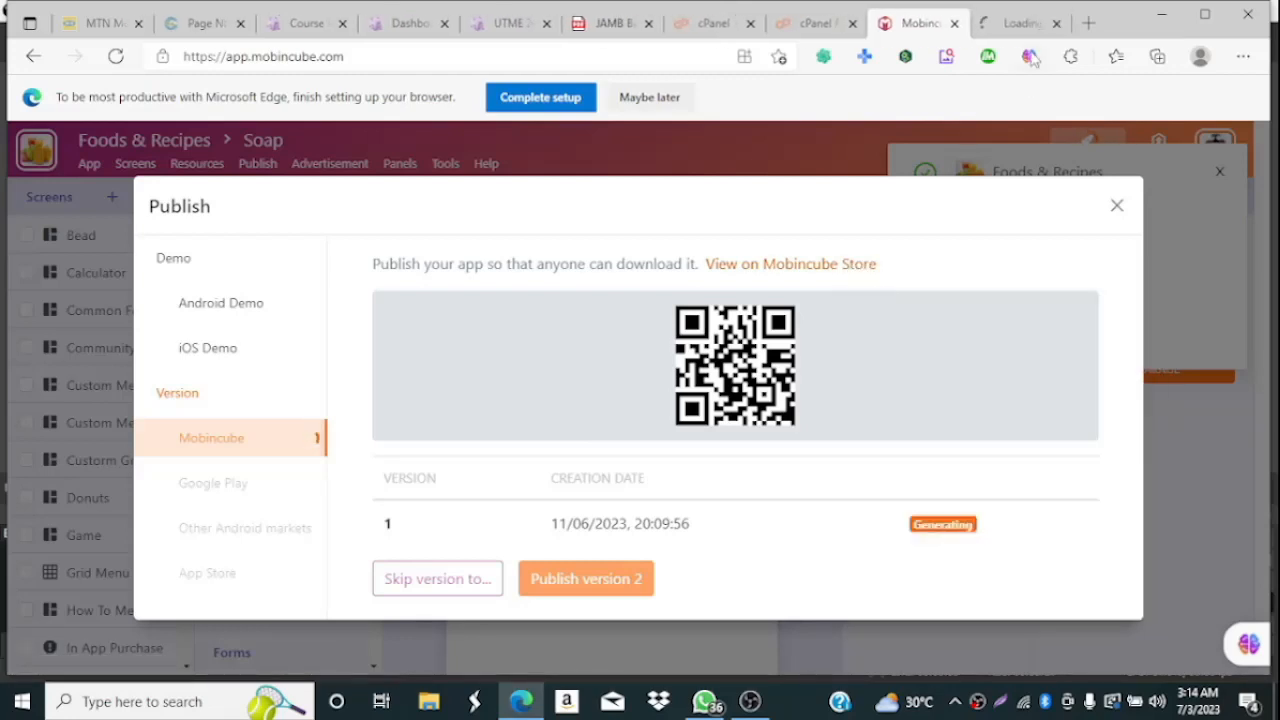
left_click(1005, 25)
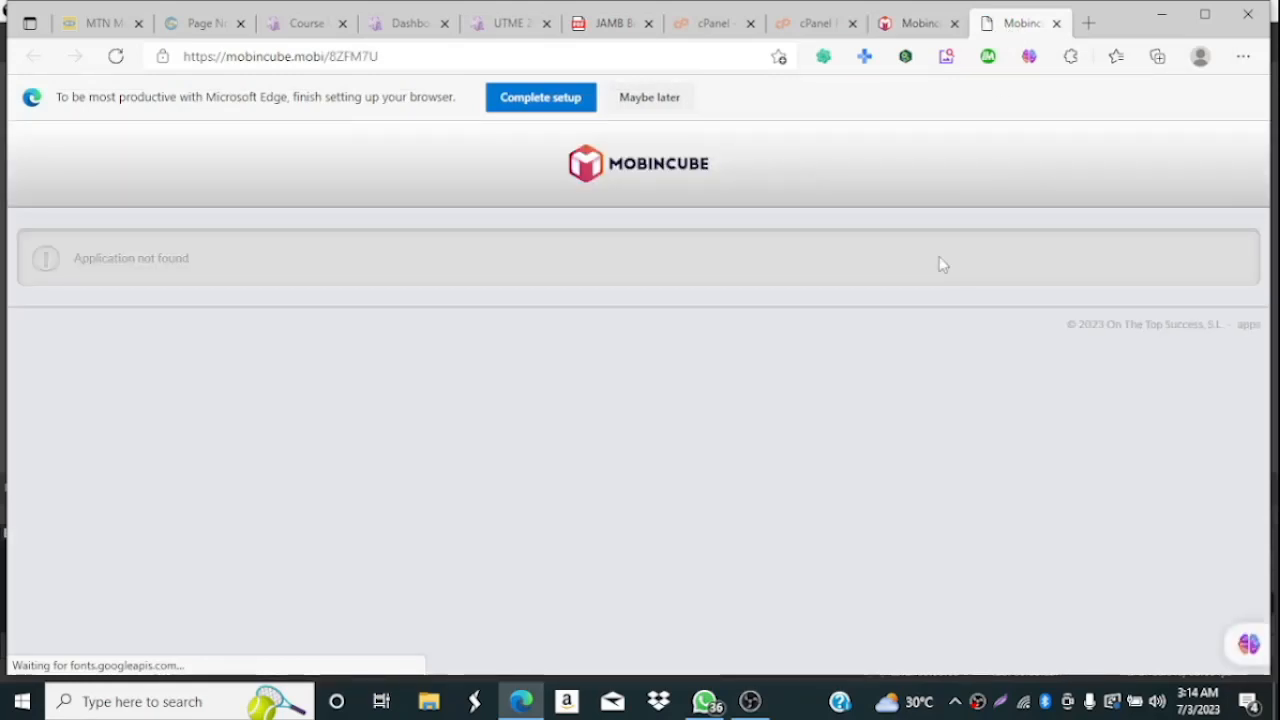
Compare the app's version status with its store page, reloading the store page to check whether the app is available.
left_click(918, 24)
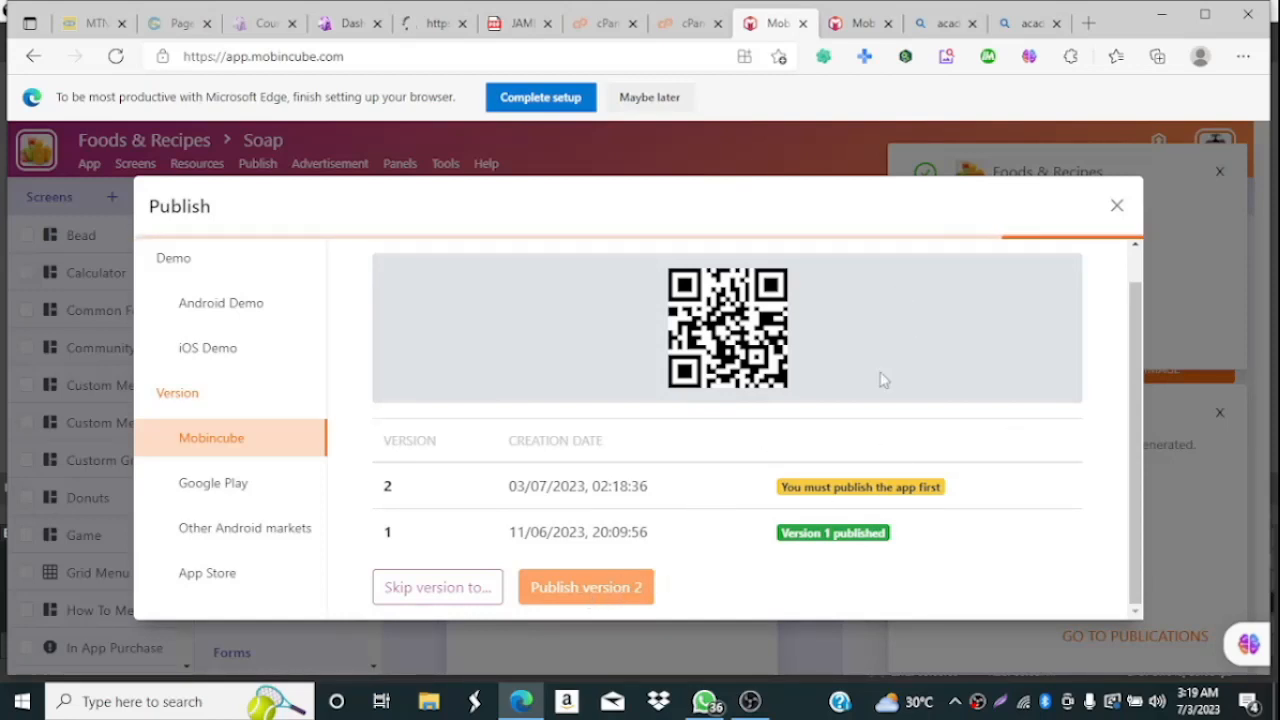
left_click(843, 24)
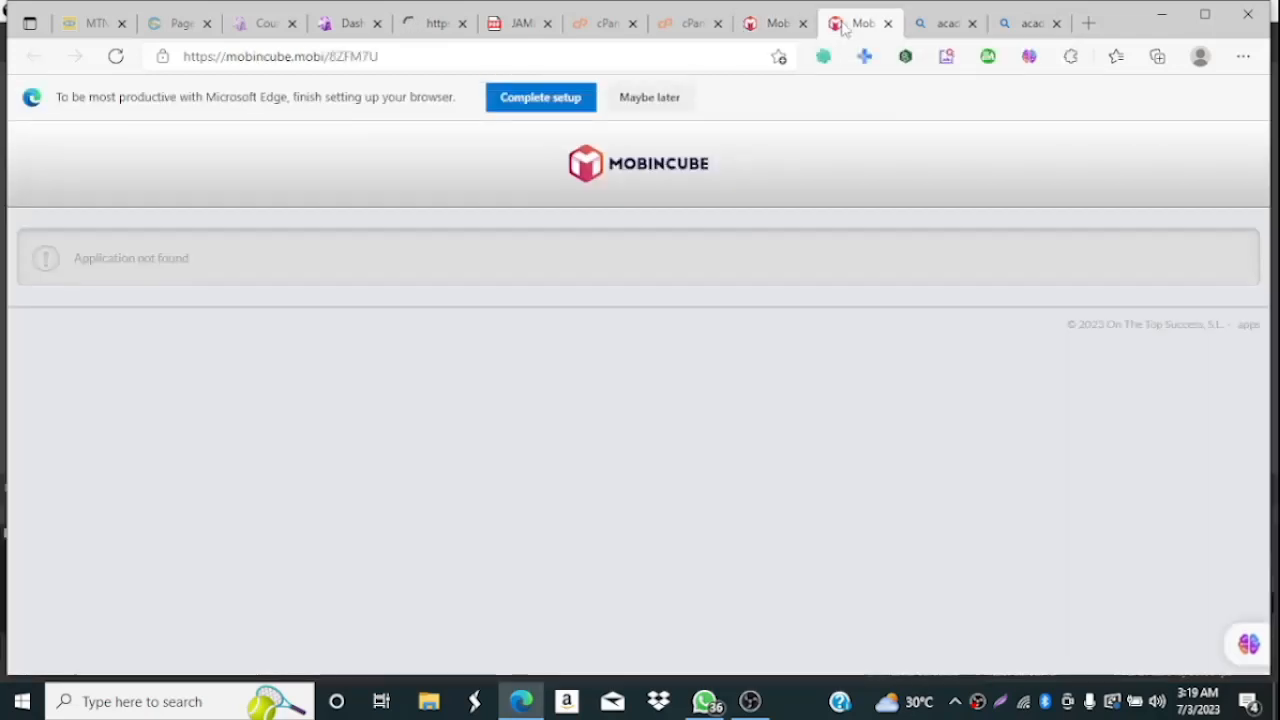
left_click(117, 60)
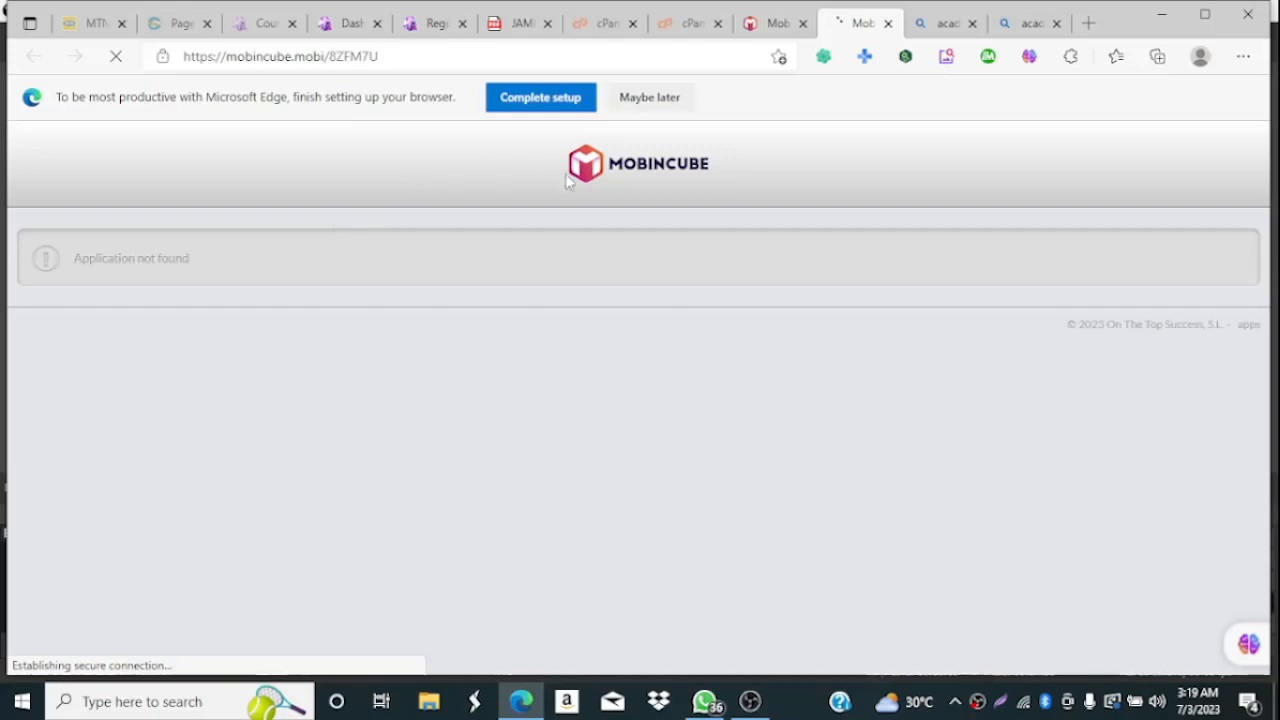
left_click(763, 26)
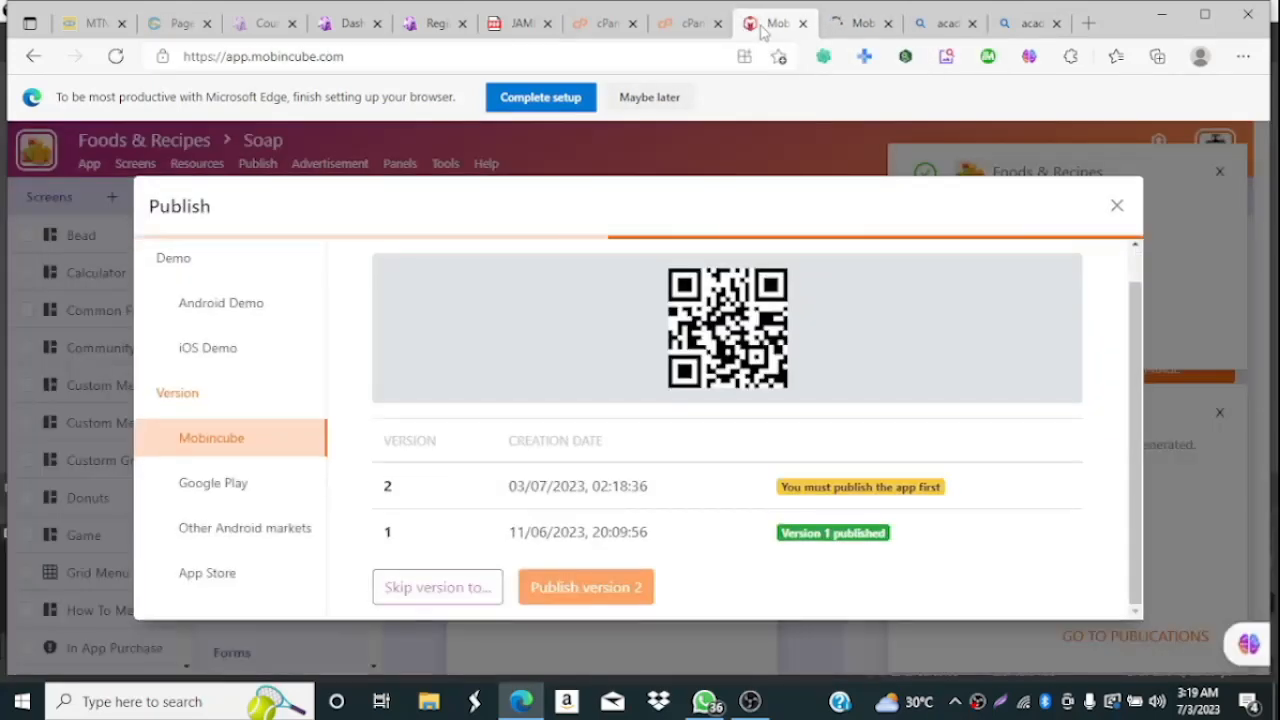
left_click(857, 25)
left_click(770, 24)
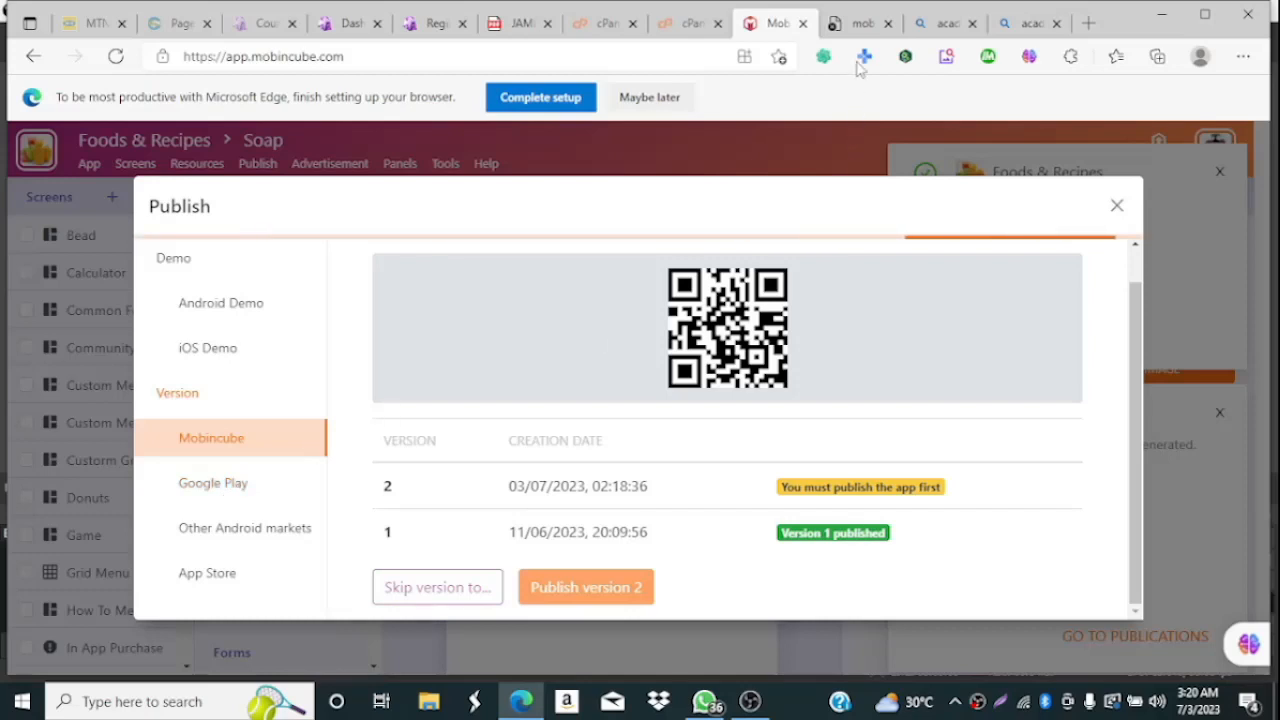
left_click(851, 30)
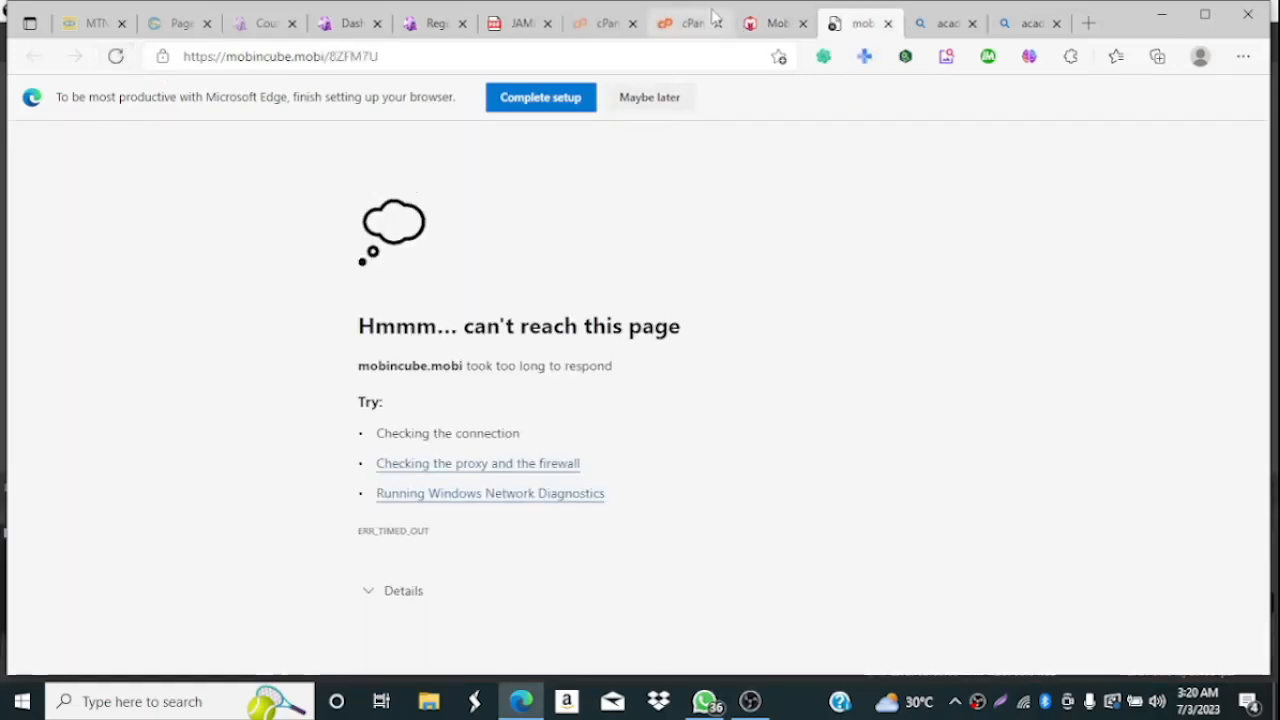
left_click(116, 56)
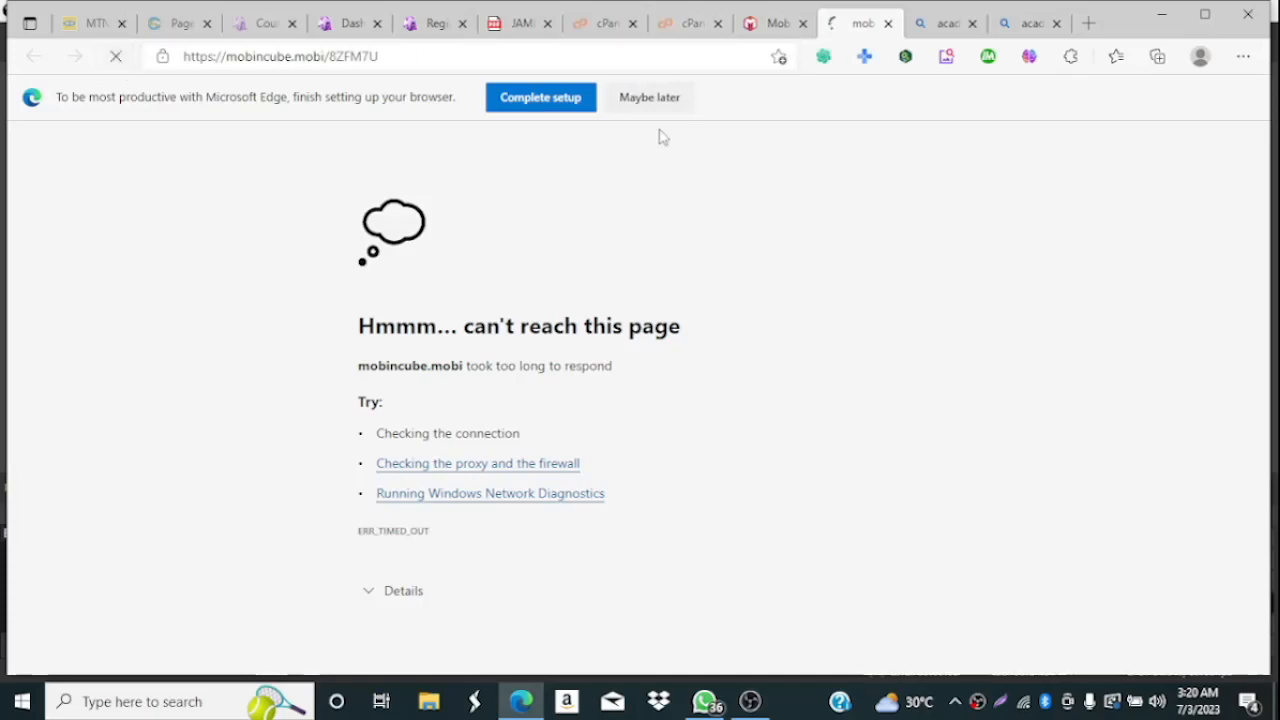
Download the PEPK file from the app's Google Play publishing options and check it in the browser's downloads list.
left_click(772, 23)
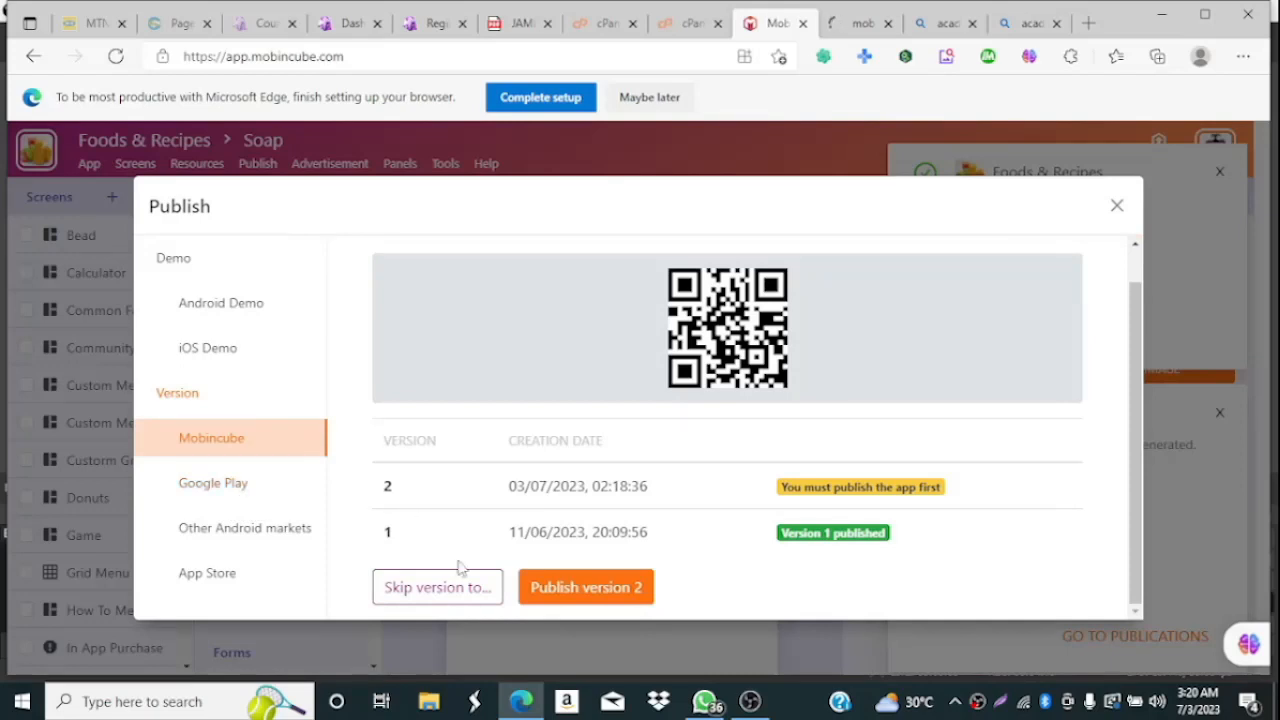
left_click(231, 490)
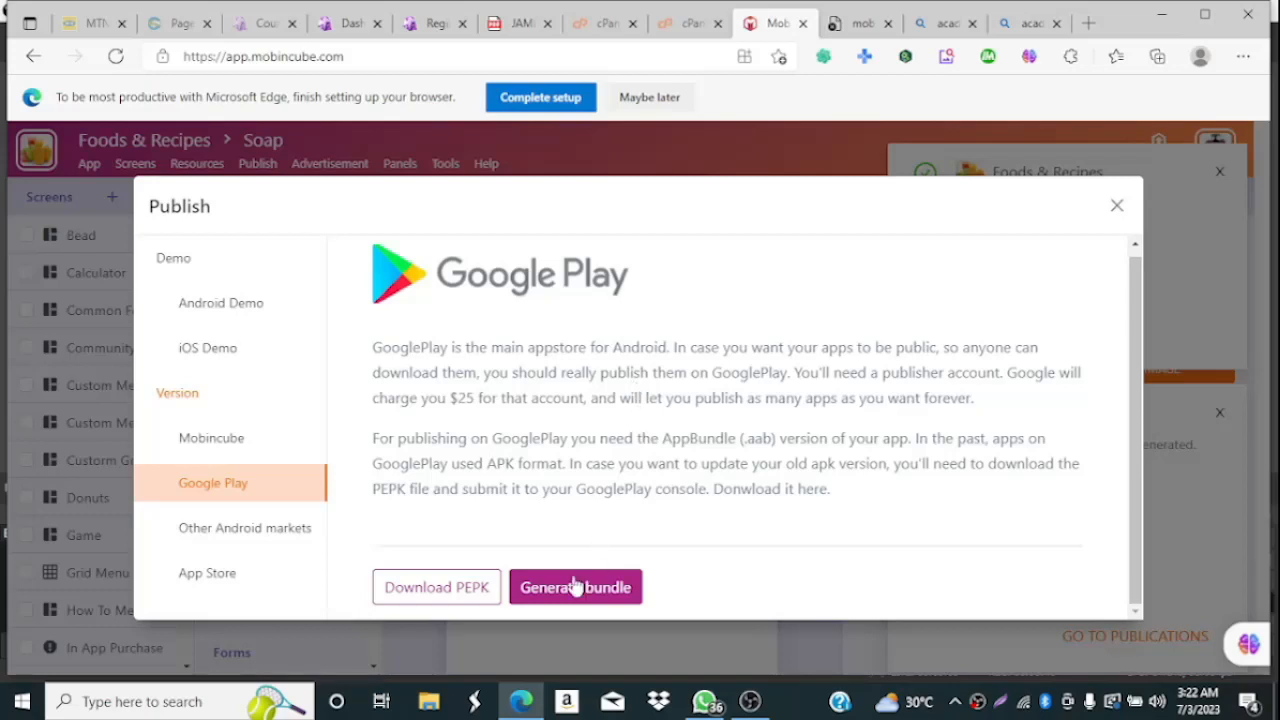
left_click(474, 590)
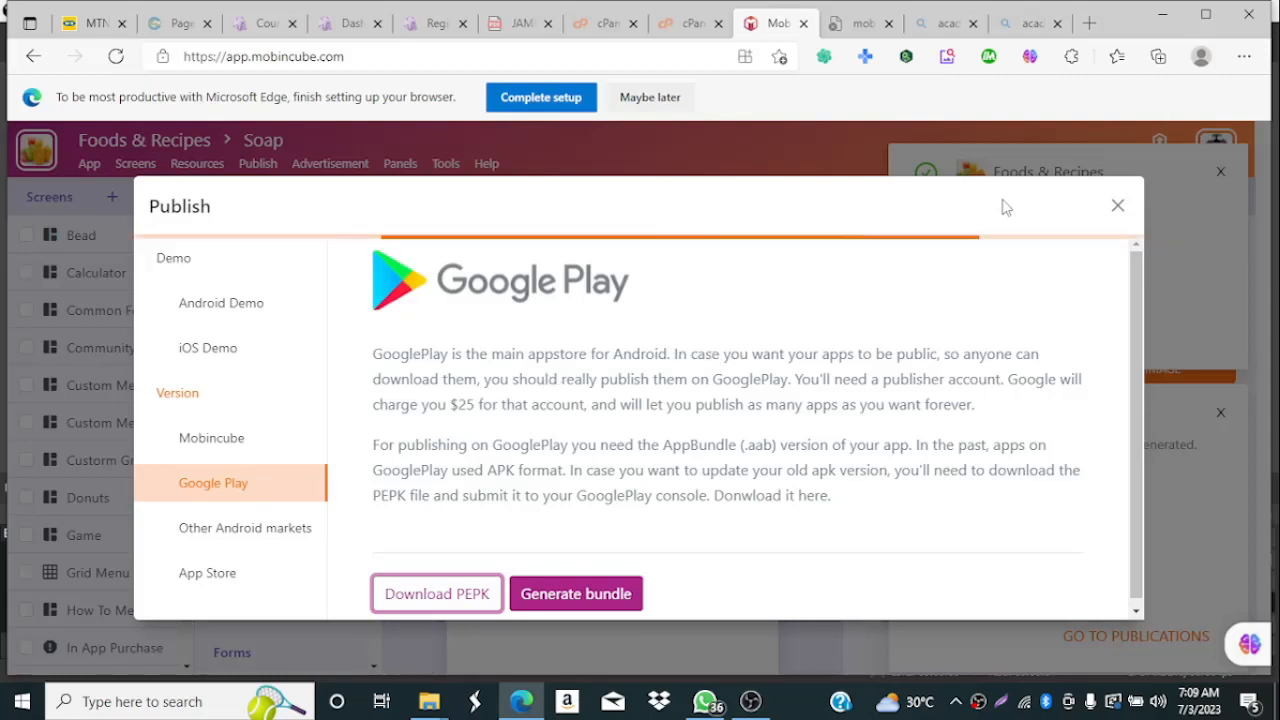
left_click(1242, 60)
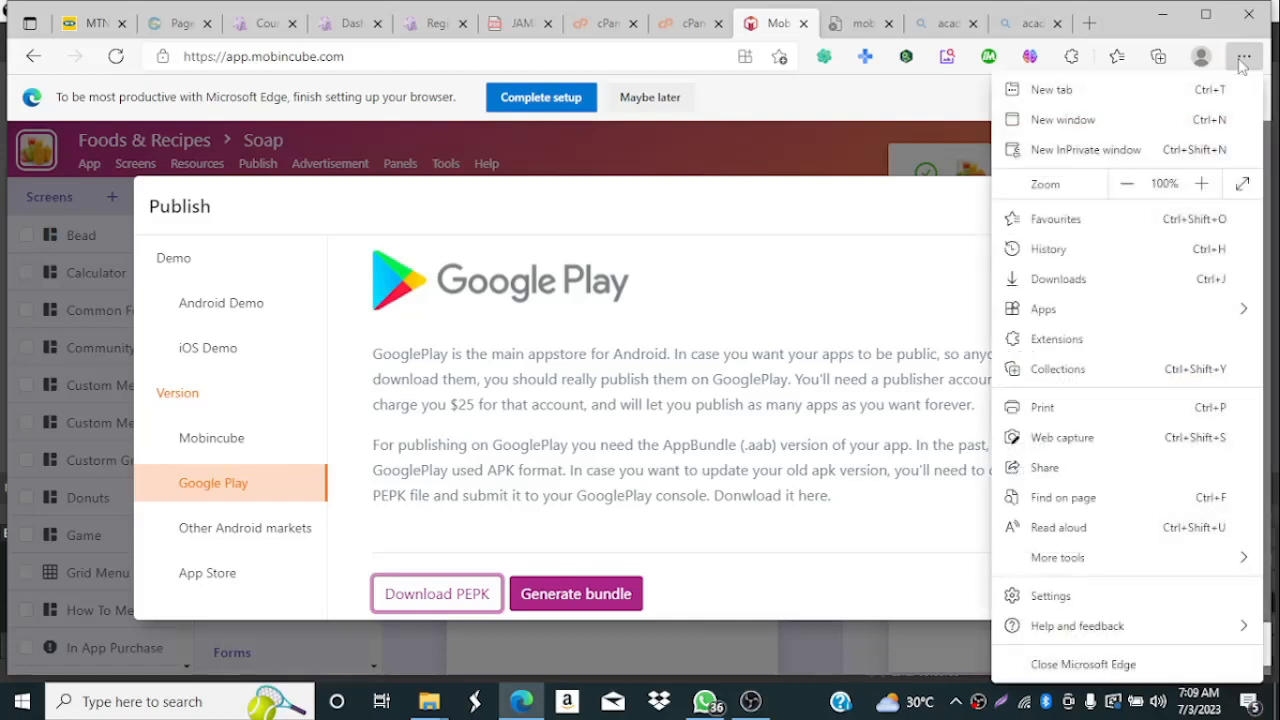
left_click(1108, 290)
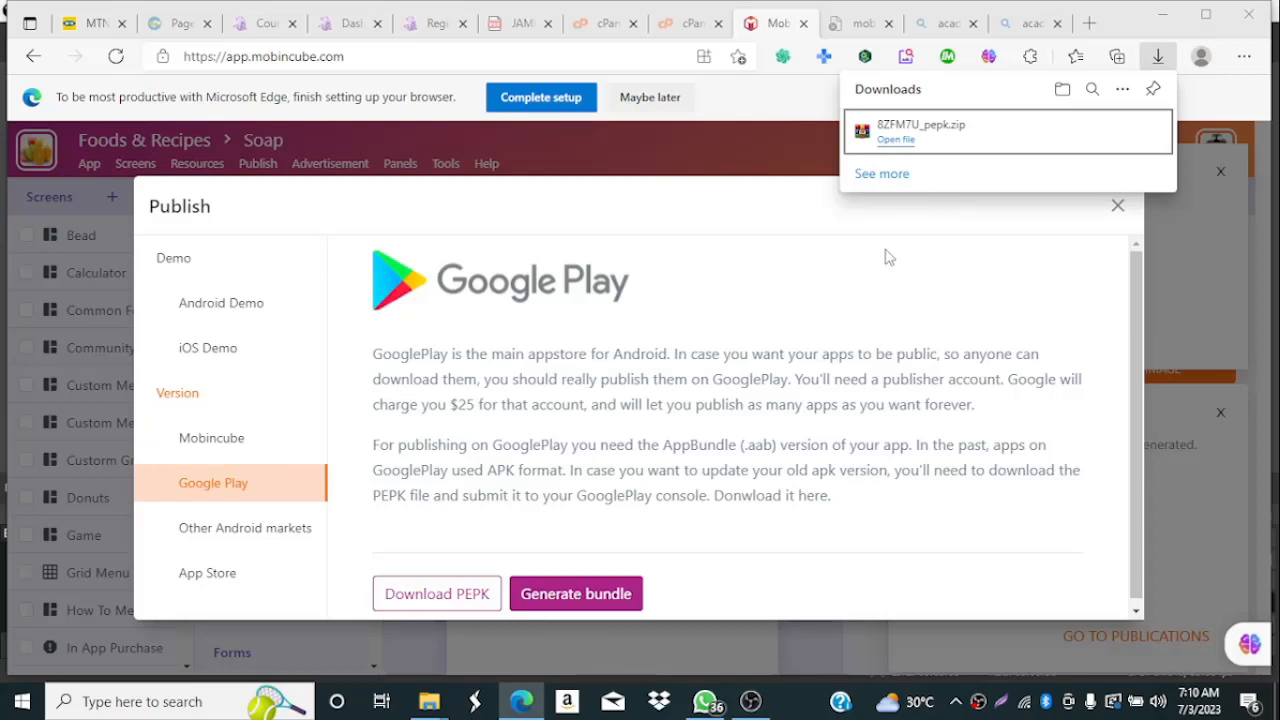
Generate the app bundle for publishing on Google Play.
left_click(588, 597)
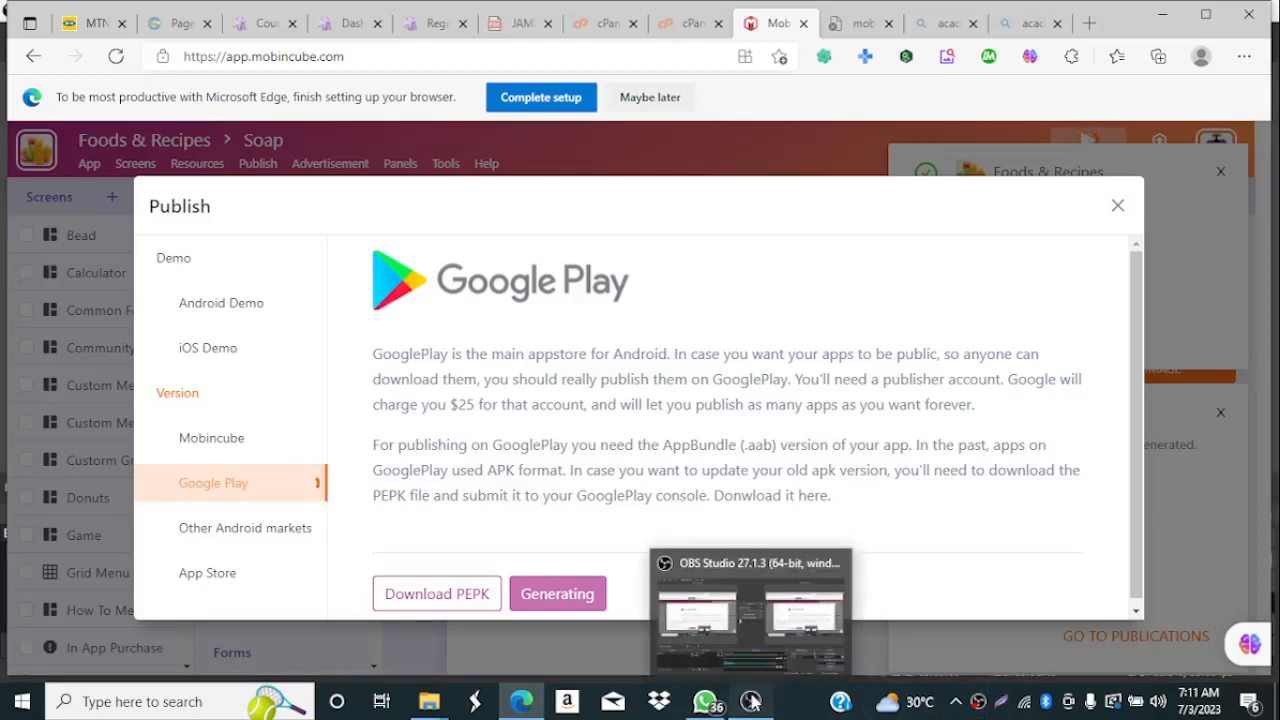
left_click(751, 701)
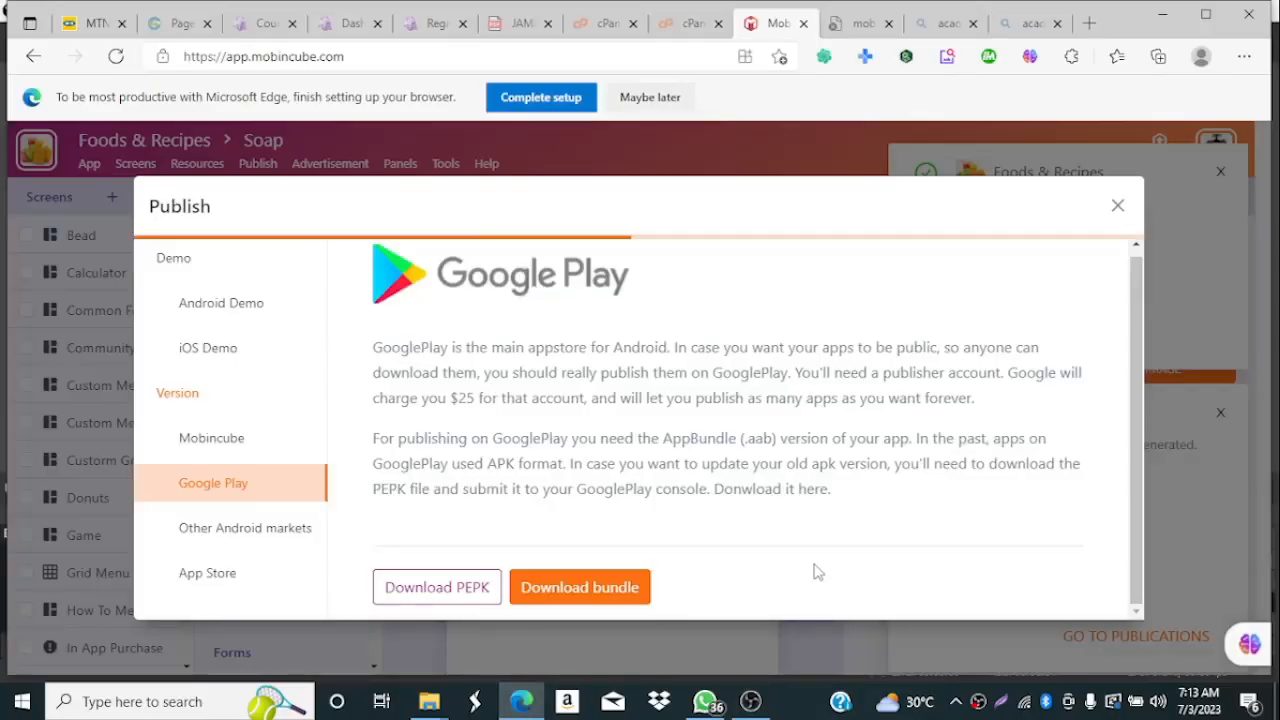